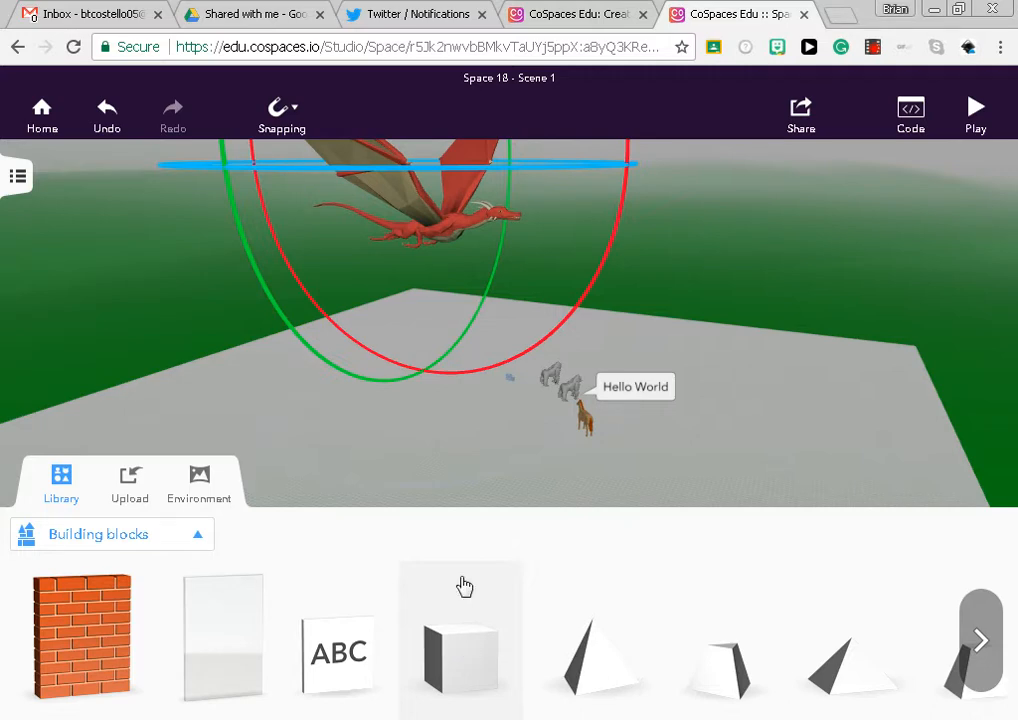
Turn off snapping to the grid for the scene
click(284, 118)
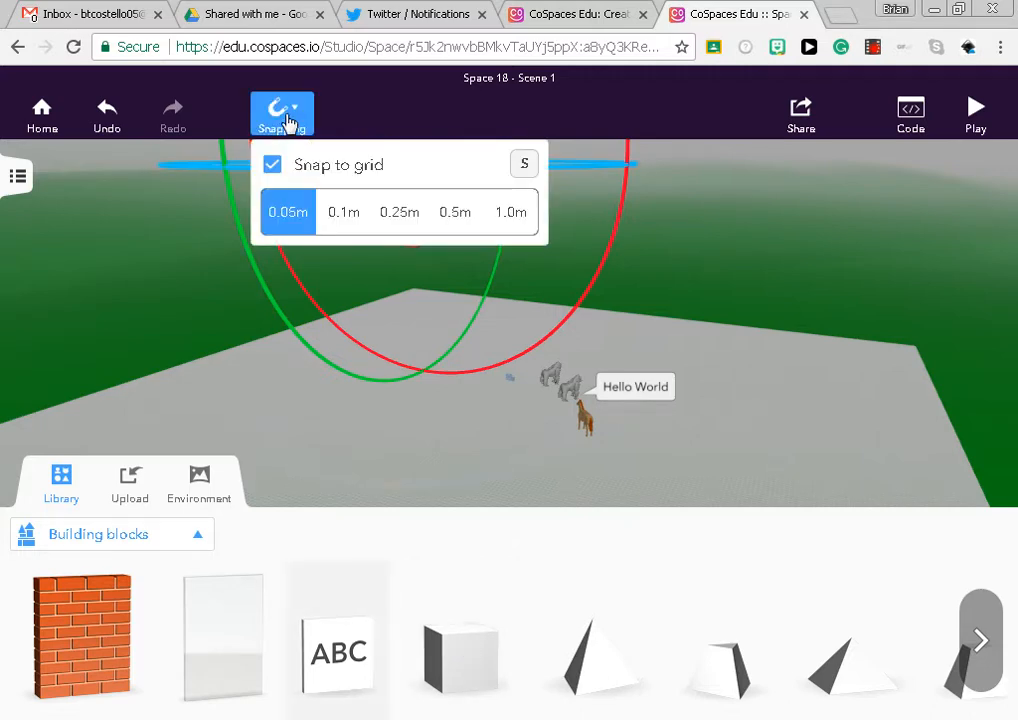
click(272, 165)
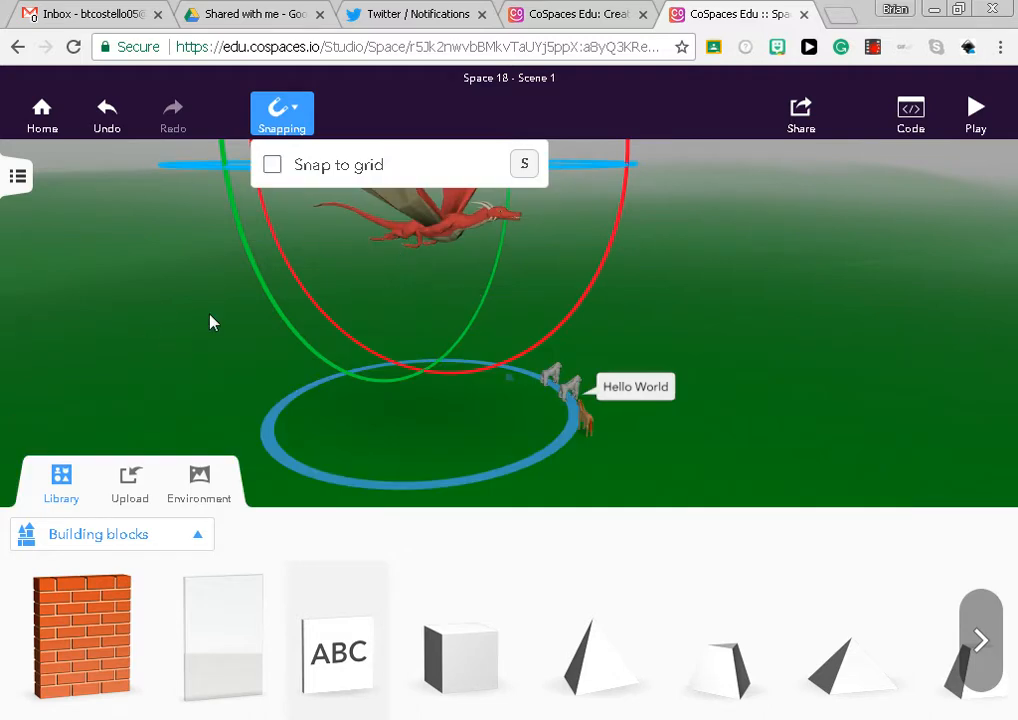
click(330, 310)
Place a cube from the building blocks on the ground in front of the animals and focus the view on it
drag(715, 457, 741, 404)
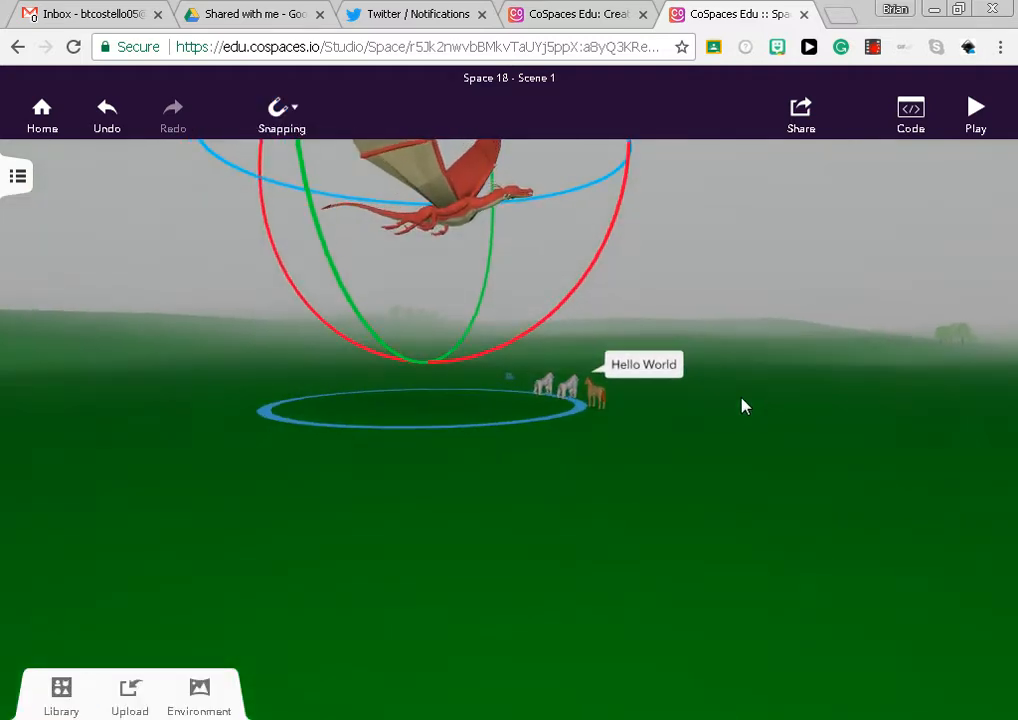
click(66, 704)
drag(462, 655, 545, 502)
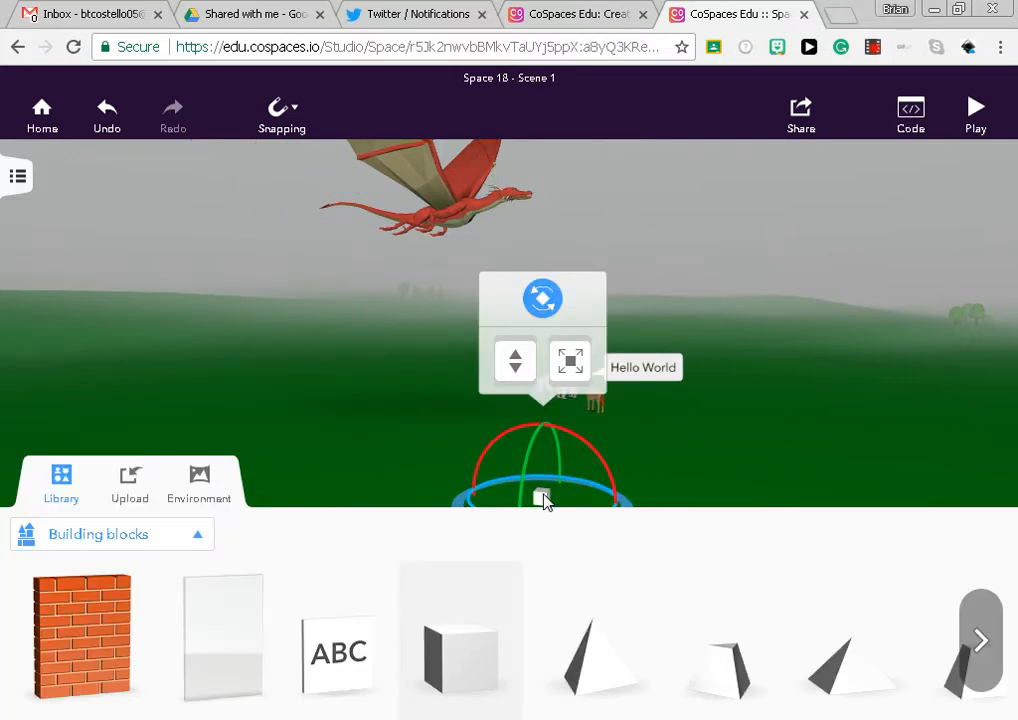
click(82, 505)
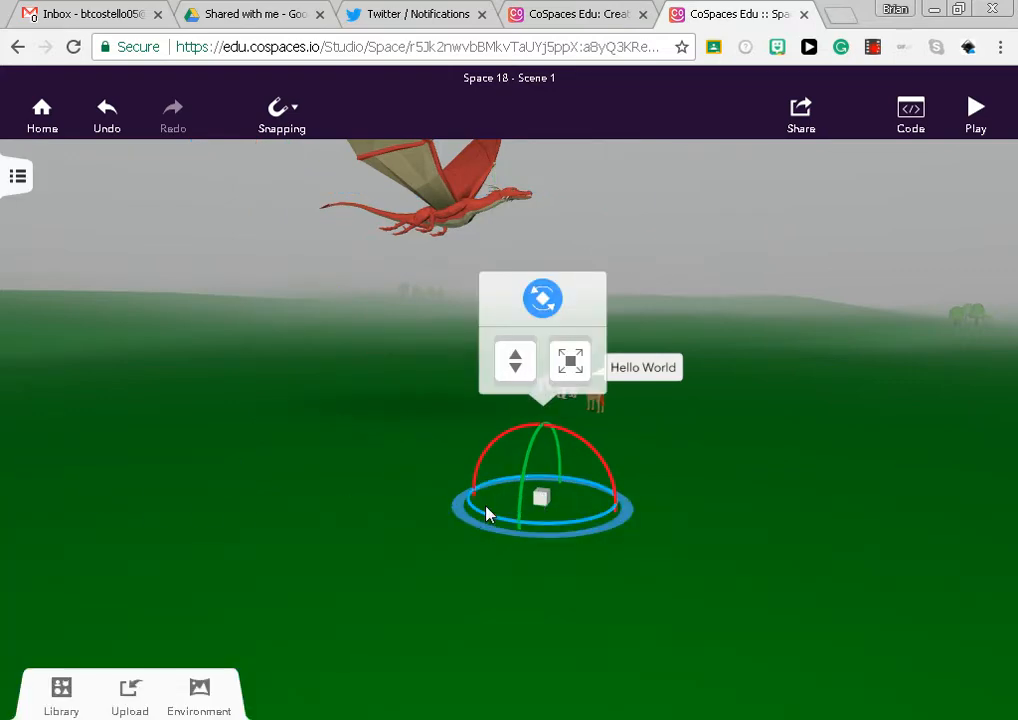
drag(588, 538, 561, 541)
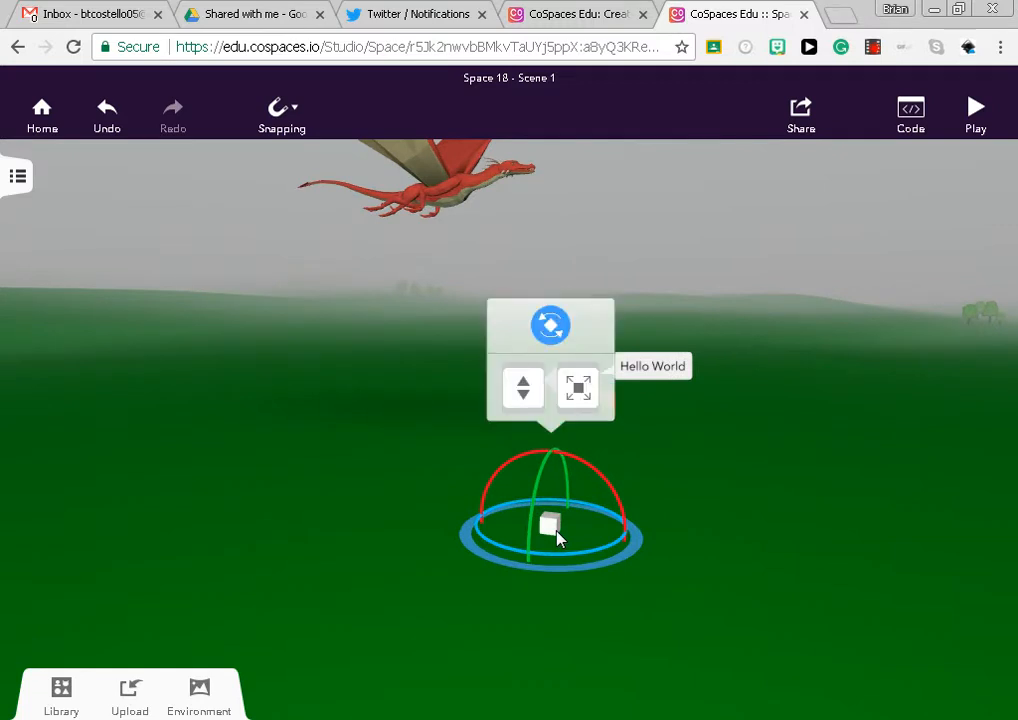
double_click(557, 538)
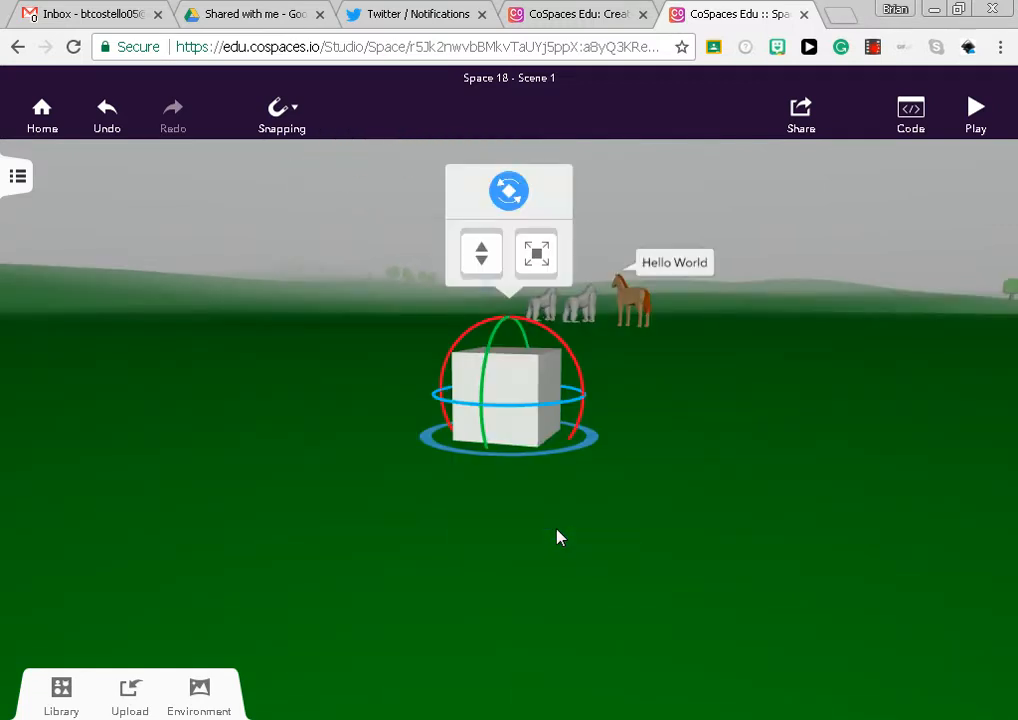
Turn off the cube's rotation mode and stretch the cube into a long, thin, upright slab
right_click(519, 373)
click(519, 373)
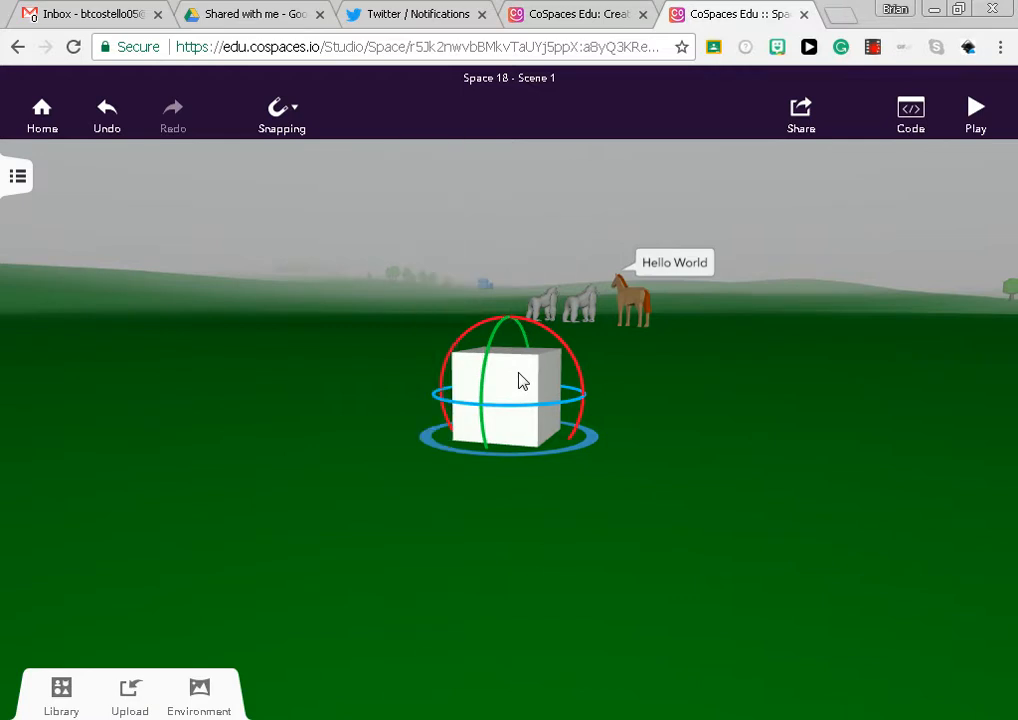
drag(557, 536, 566, 663)
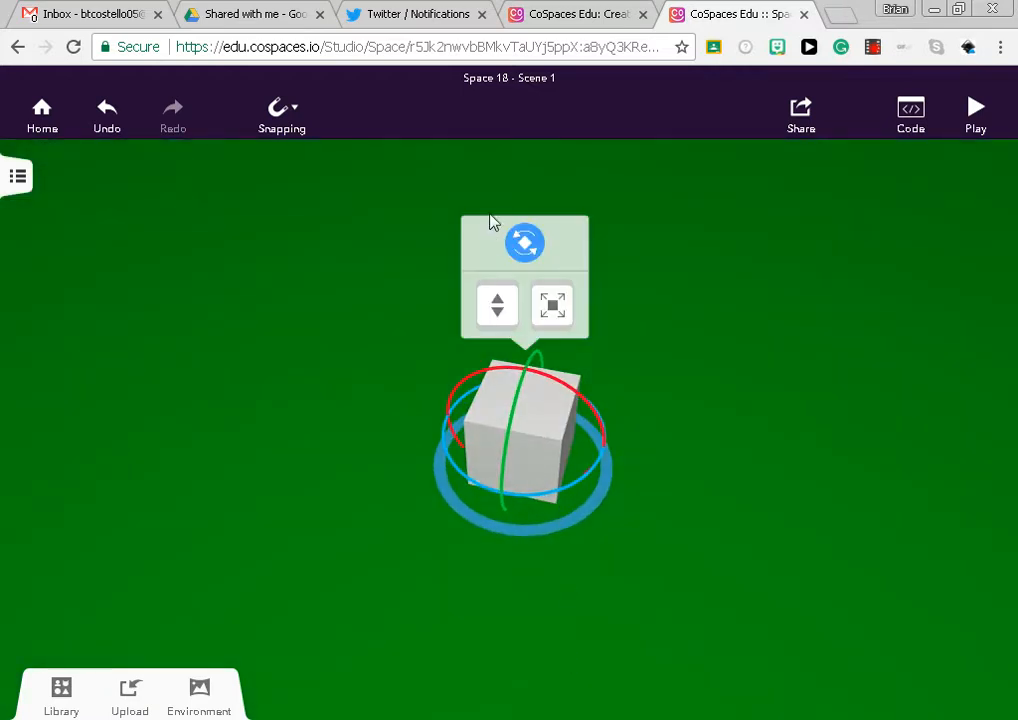
click(527, 245)
drag(609, 573, 823, 593)
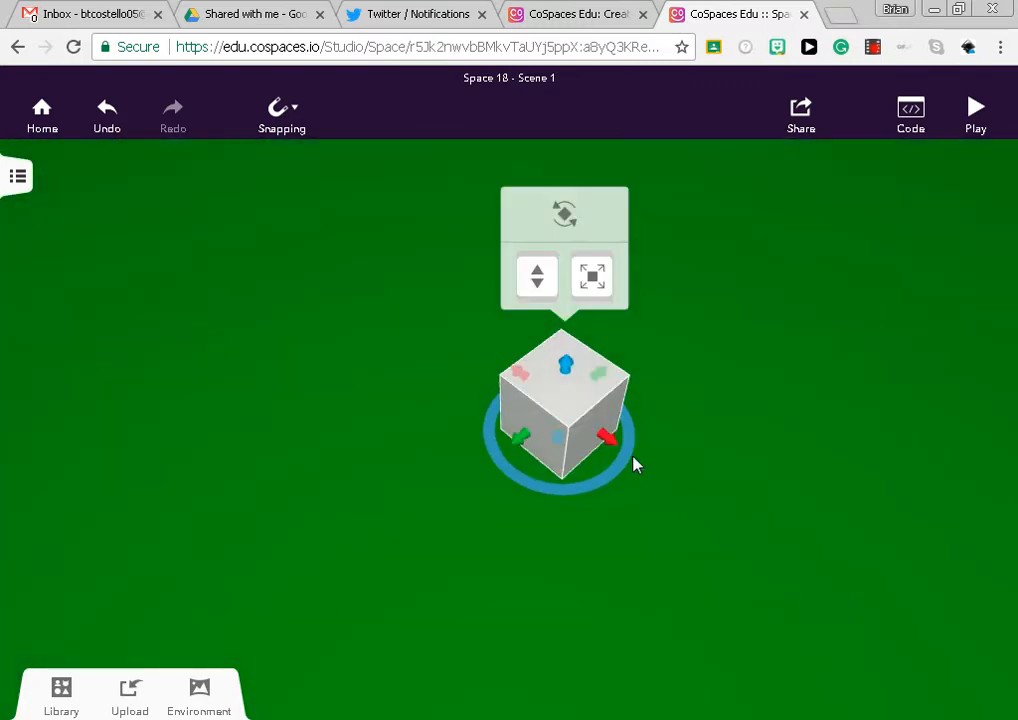
drag(610, 447, 755, 550)
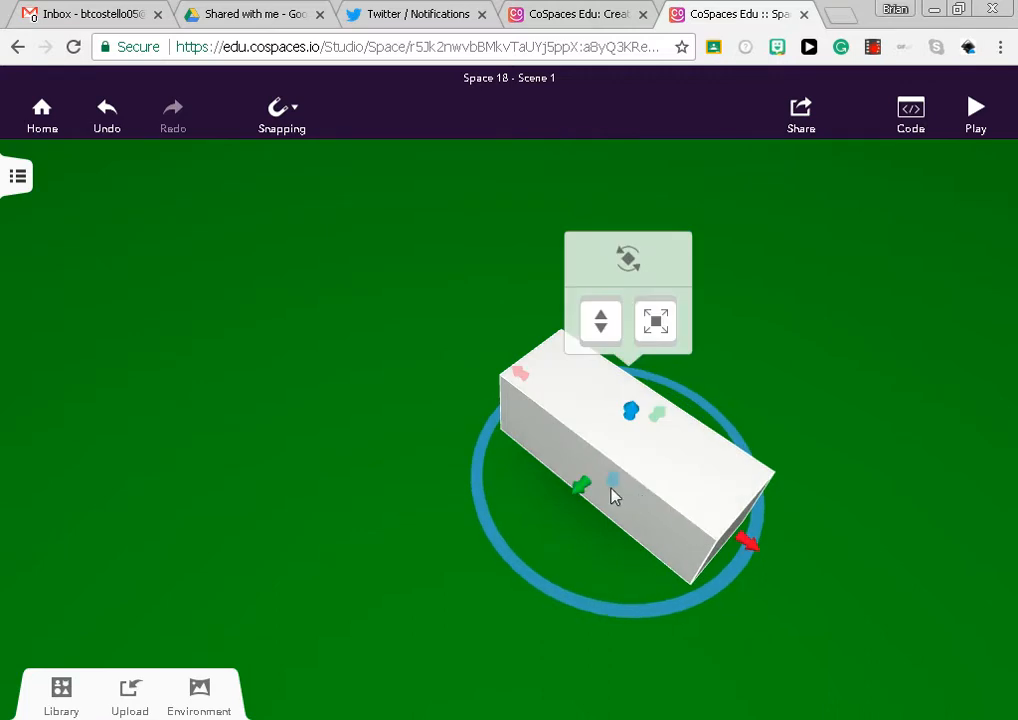
drag(567, 500, 634, 462)
drag(645, 402, 684, 280)
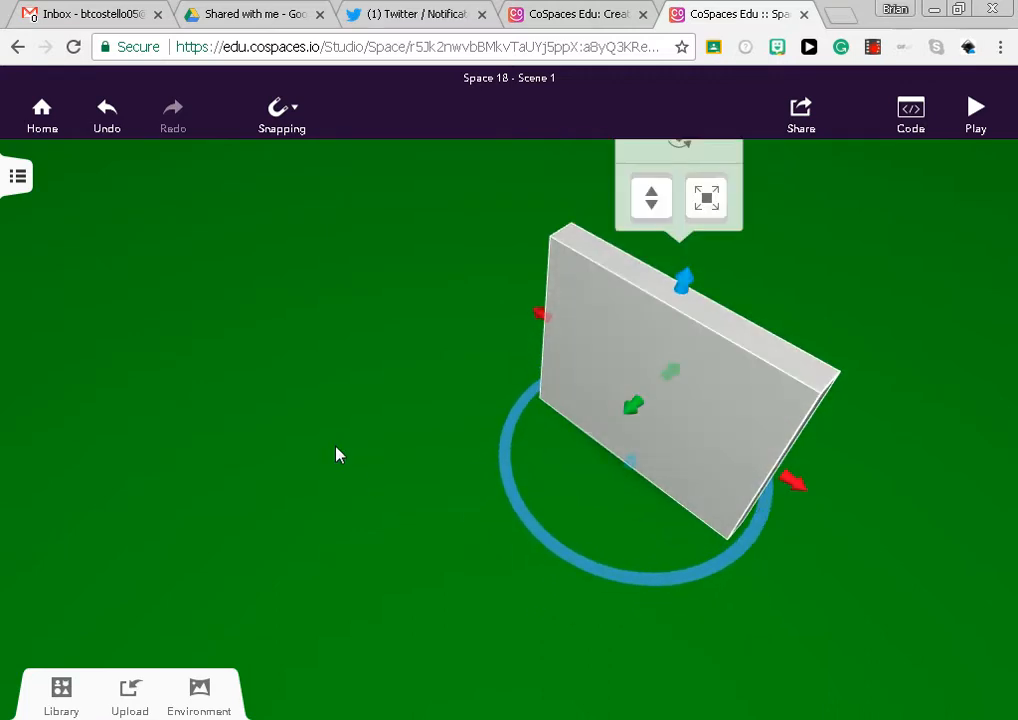
Lengthen the slab at one end and reduce its thickness to form a wall
drag(336, 454, 796, 521)
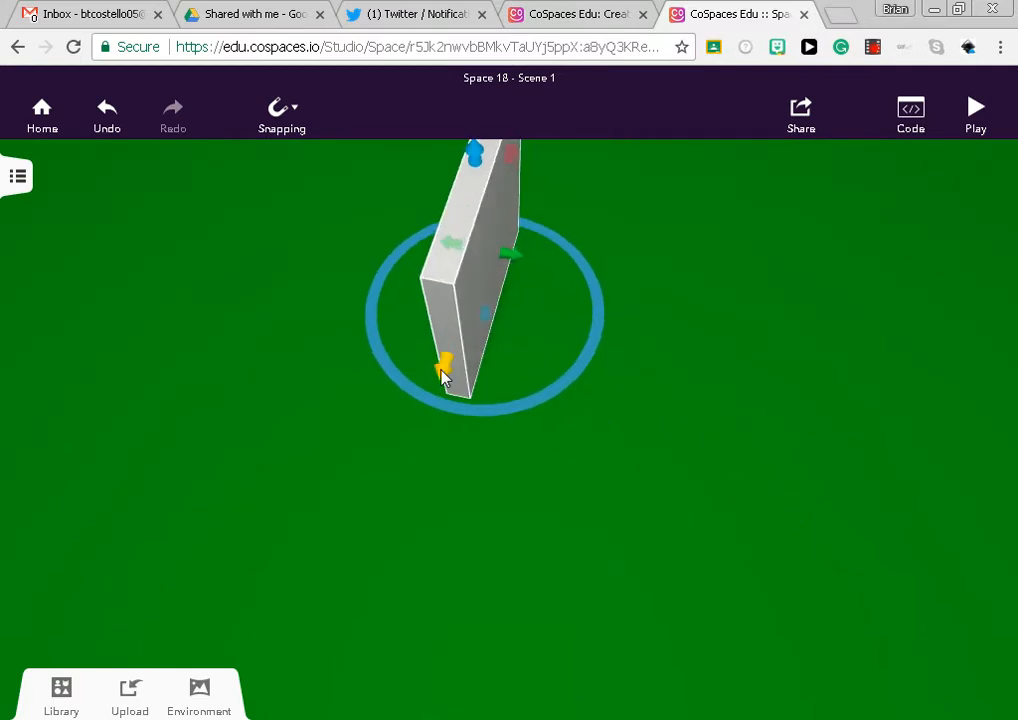
drag(441, 373, 391, 496)
drag(706, 545, 600, 481)
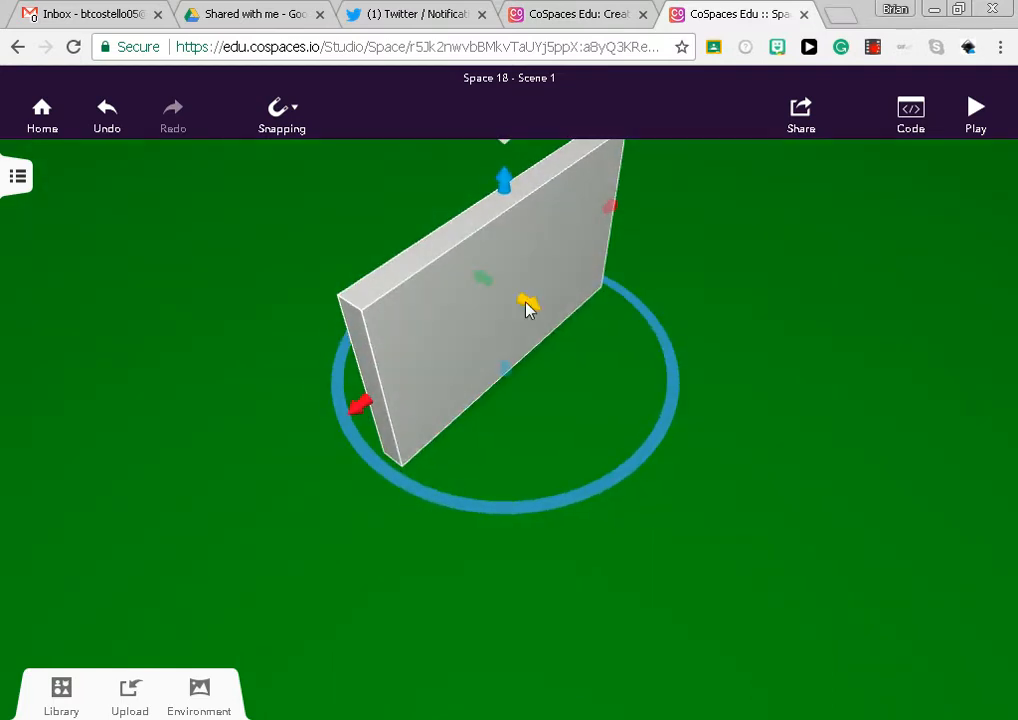
drag(526, 304, 519, 302)
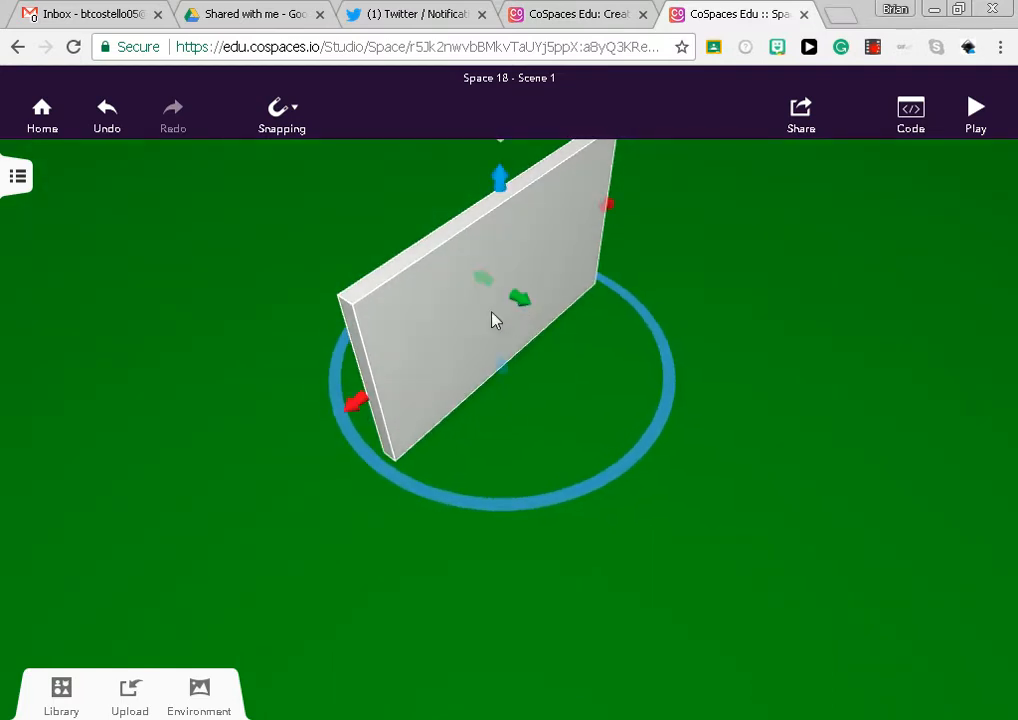
Try the orange, grey stone and red brick textures on the wall, settling on the black brick texture
right_click(446, 351)
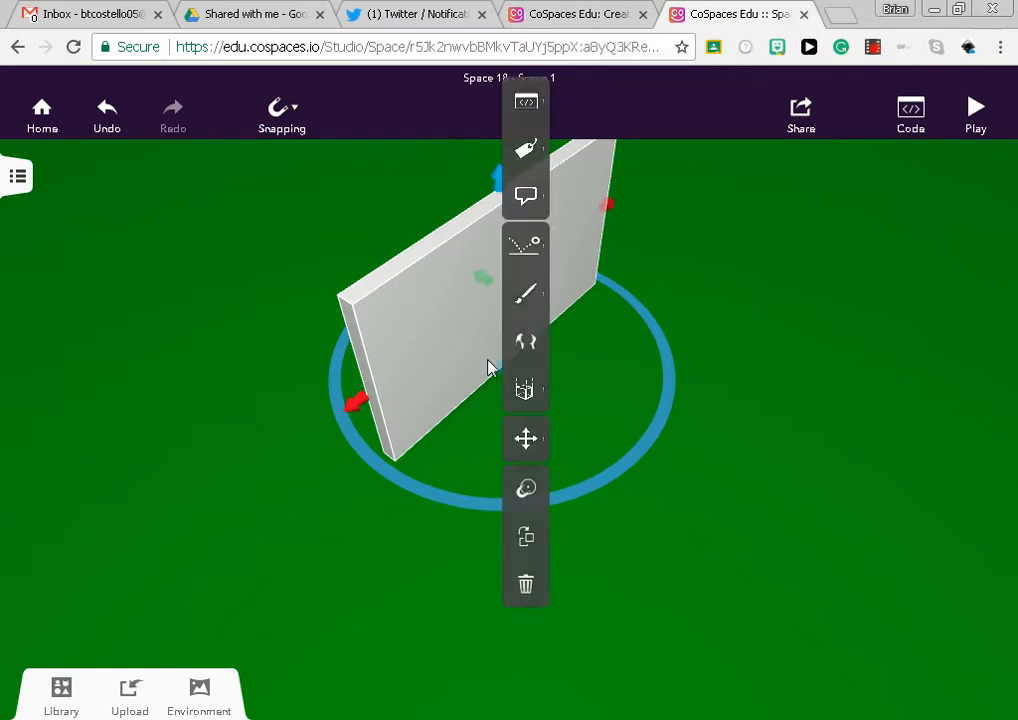
mouse_move(526, 294)
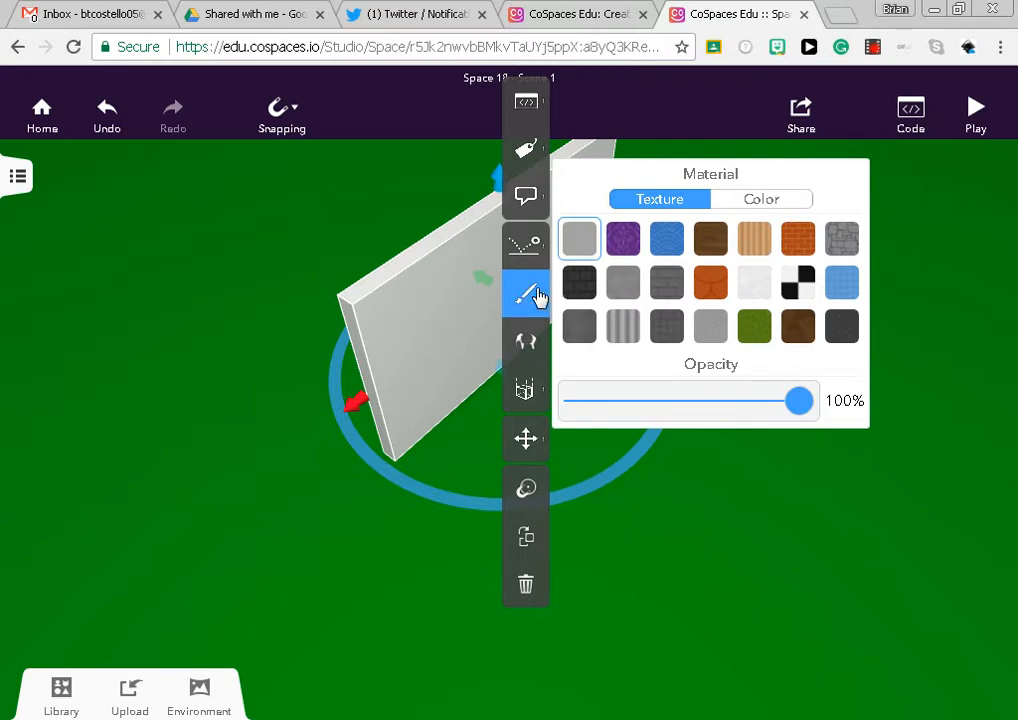
click(709, 286)
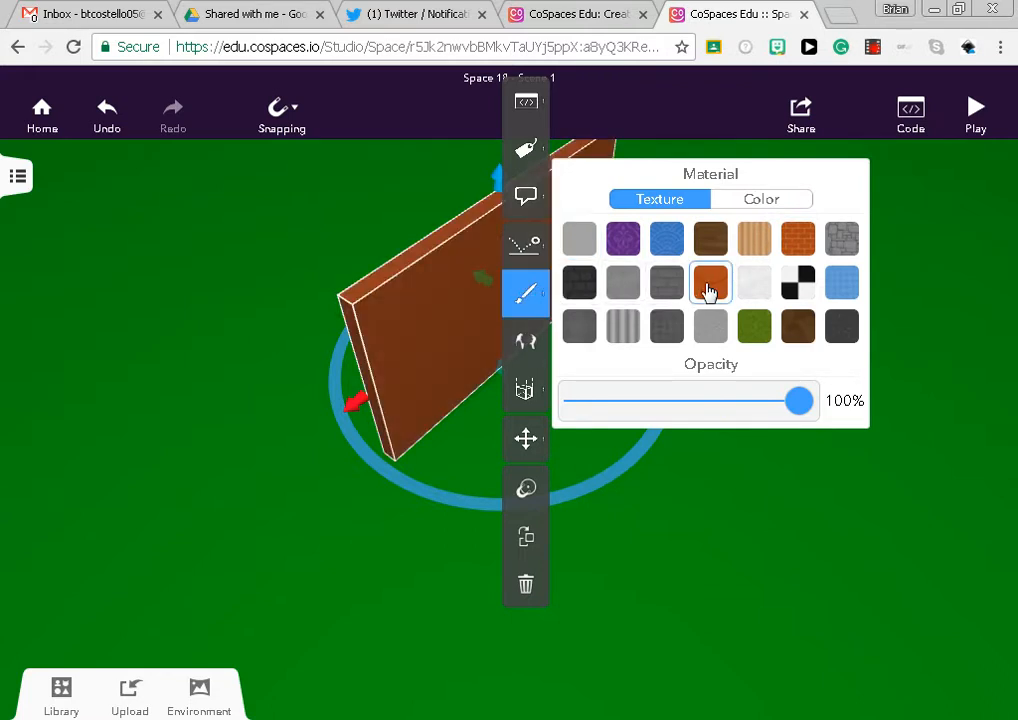
click(841, 245)
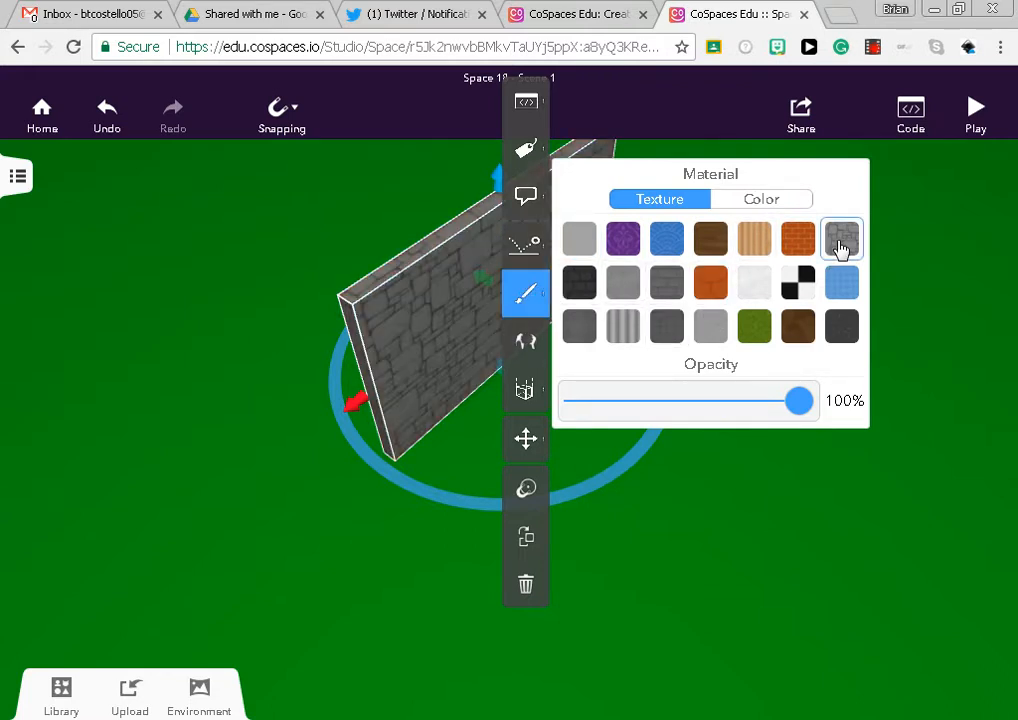
click(806, 247)
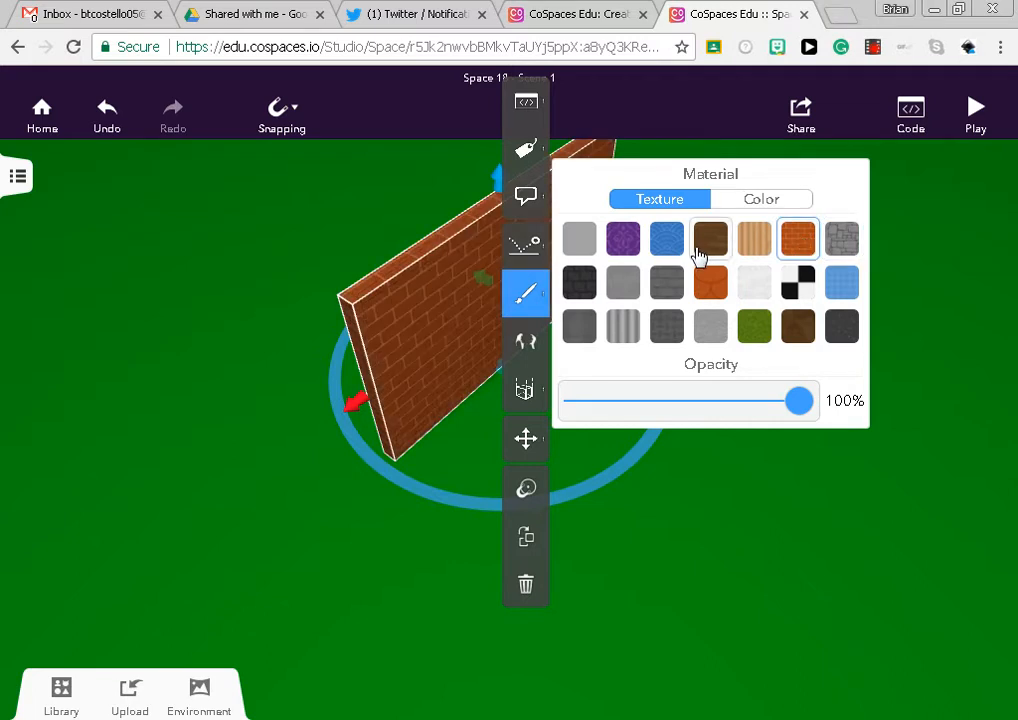
click(579, 284)
click(440, 376)
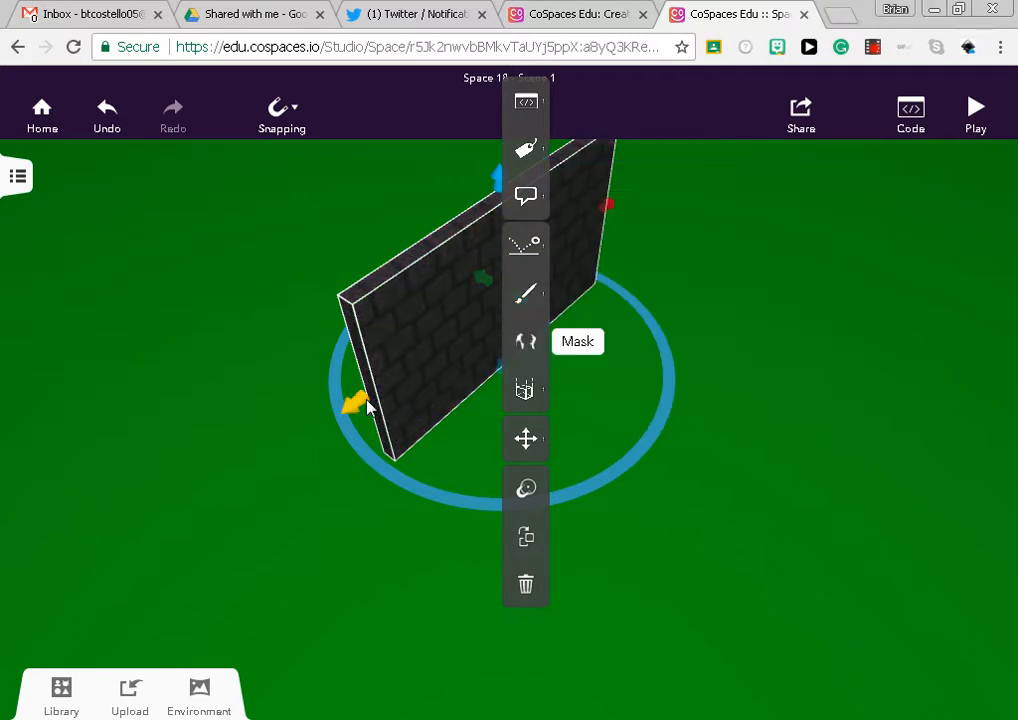
Lengthen the wall further and set its X size to about 2.5
drag(368, 405, 297, 443)
drag(705, 551, 662, 429)
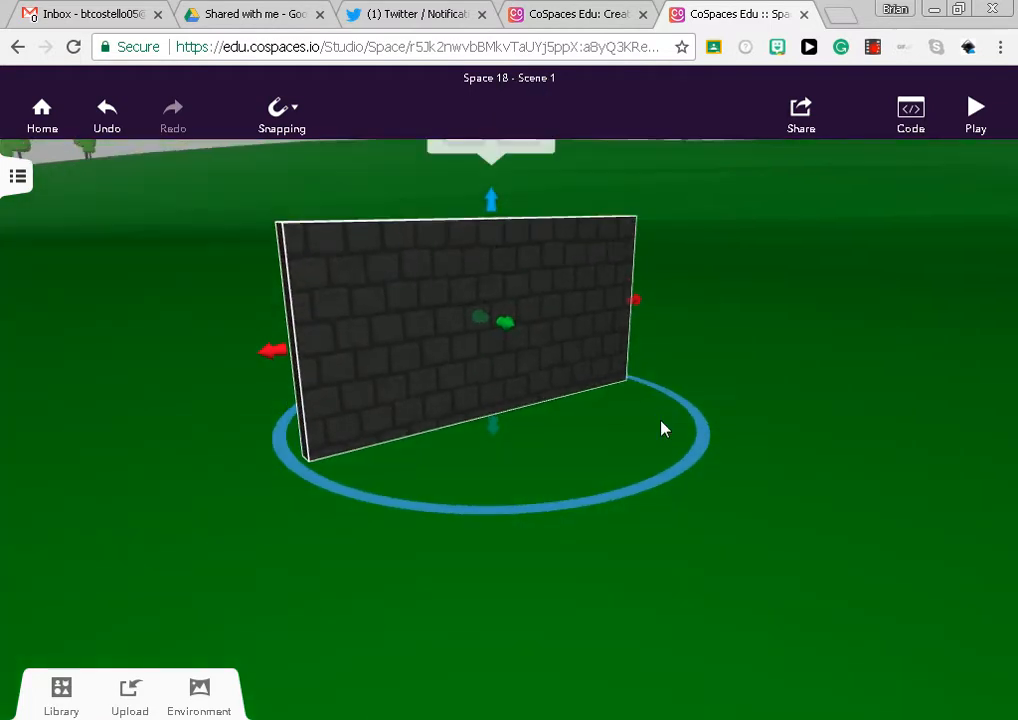
click(410, 366)
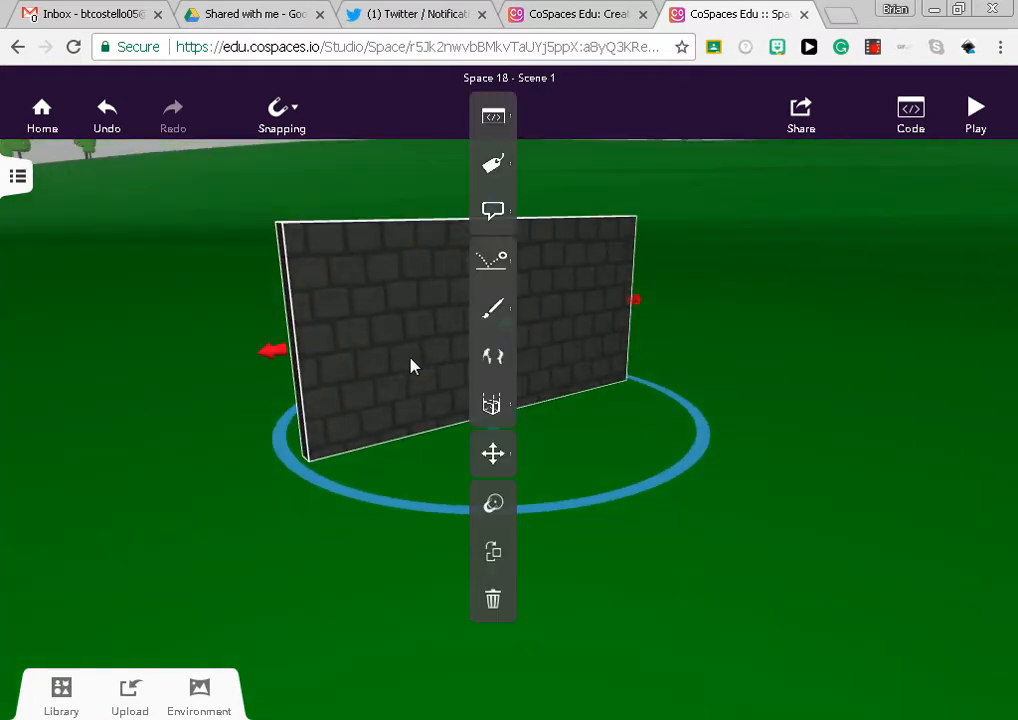
click(493, 404)
mouse_move(590, 377)
mouse_down()
mouse_move(611, 377)
mouse_move(584, 368)
mouse_up()
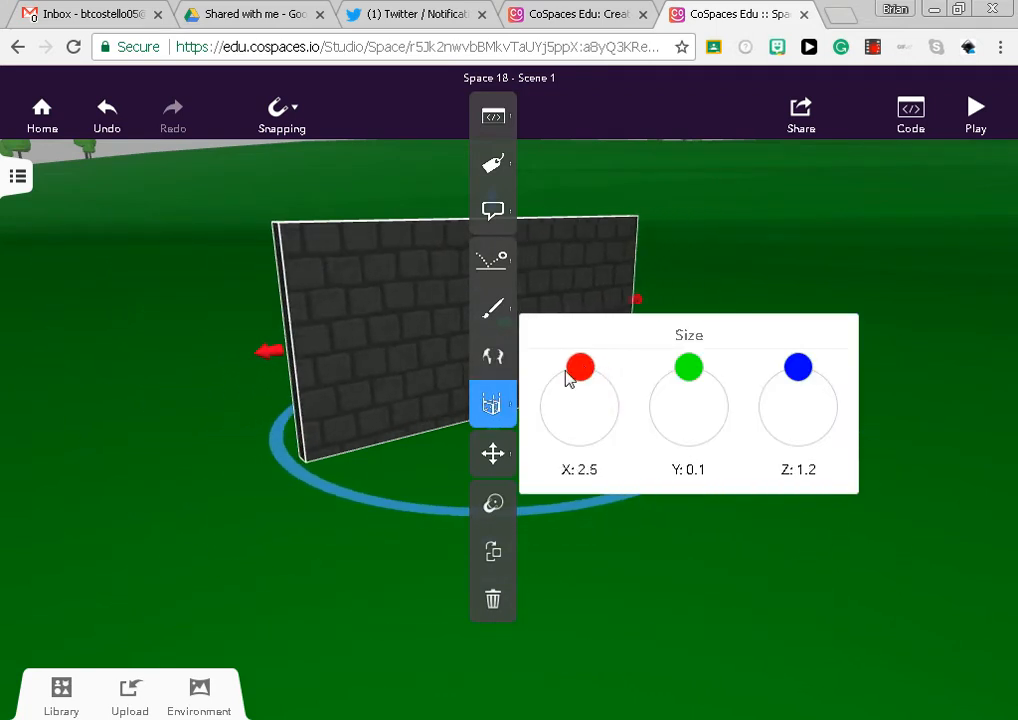
click(610, 568)
Place a capsule from the building blocks on the ground next to the black brick wall
click(63, 700)
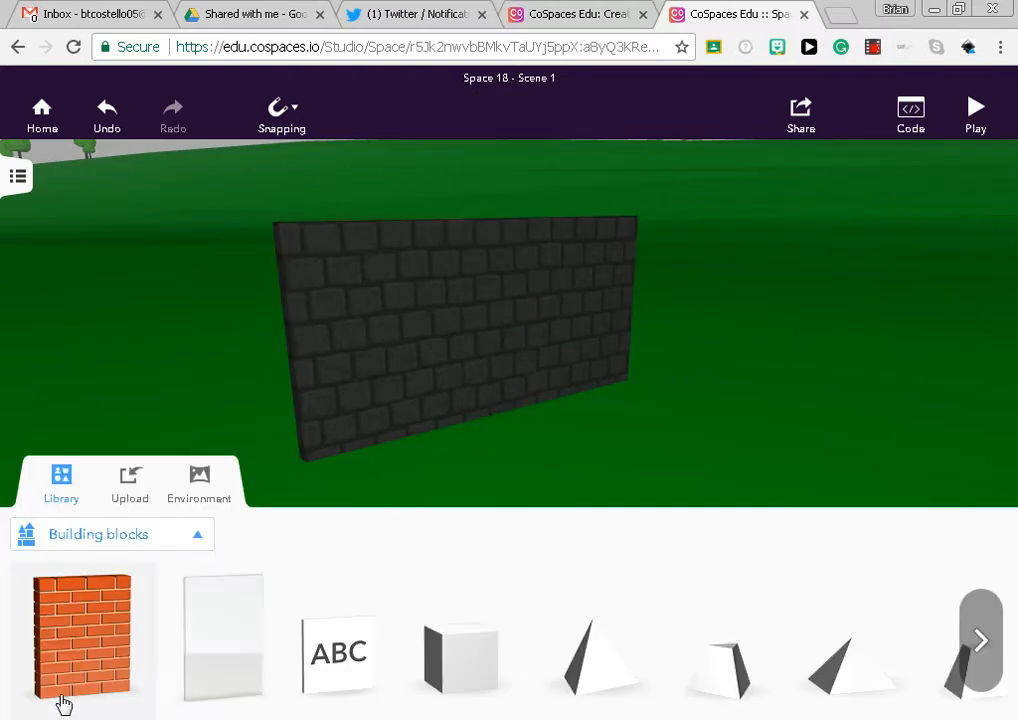
click(995, 666)
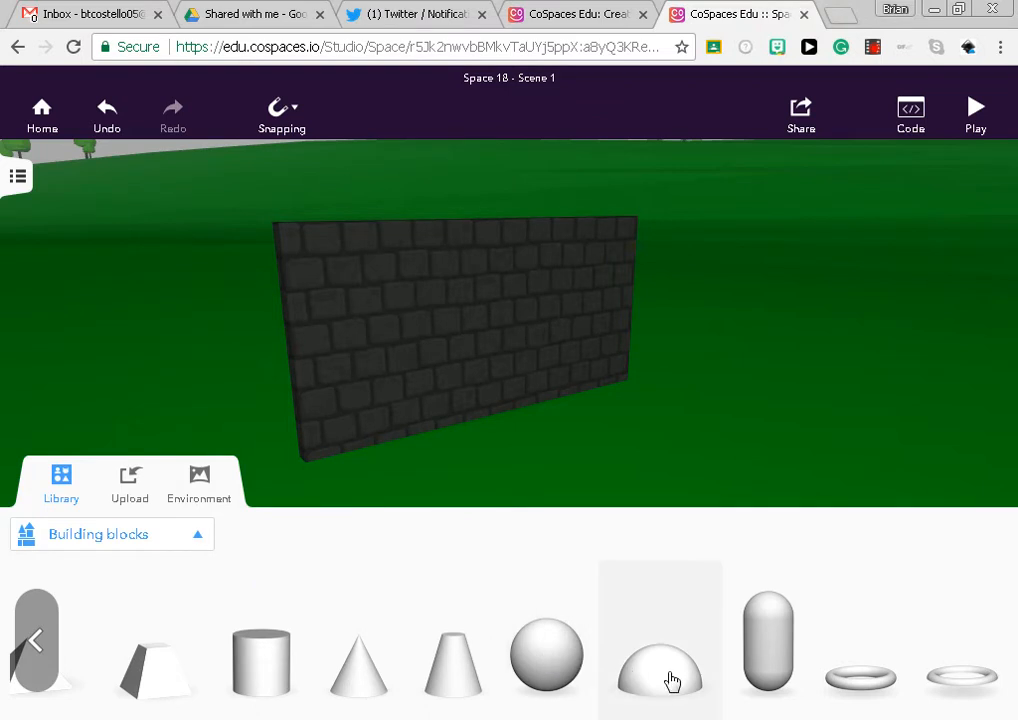
drag(773, 656, 667, 520)
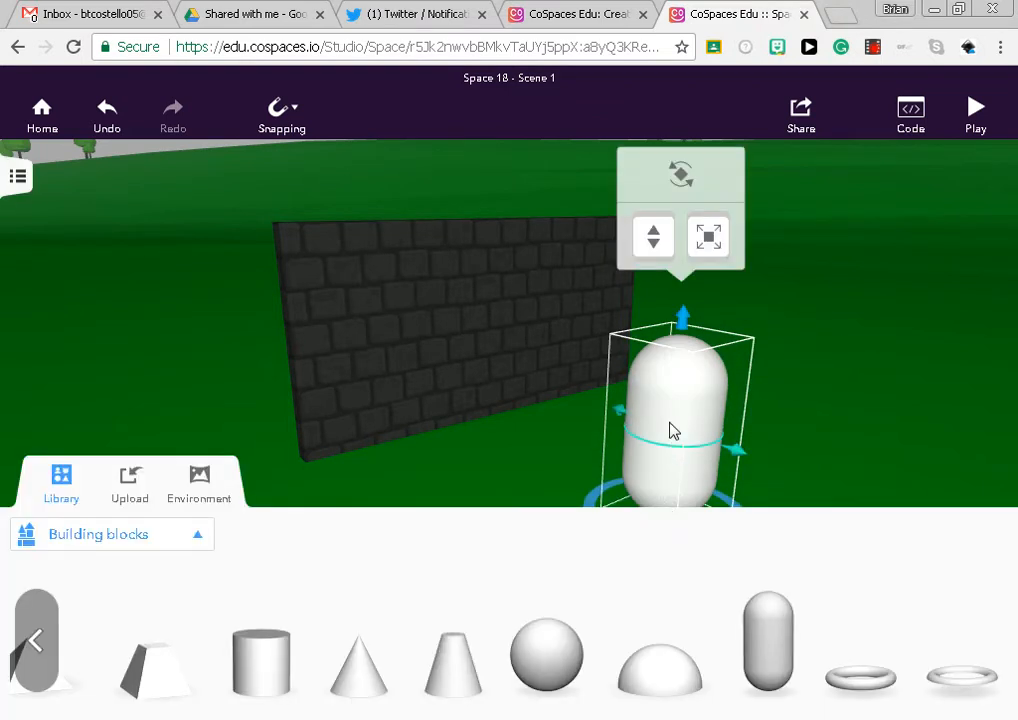
Reshape the capsule into a slim column about as tall as the wall
click(697, 418)
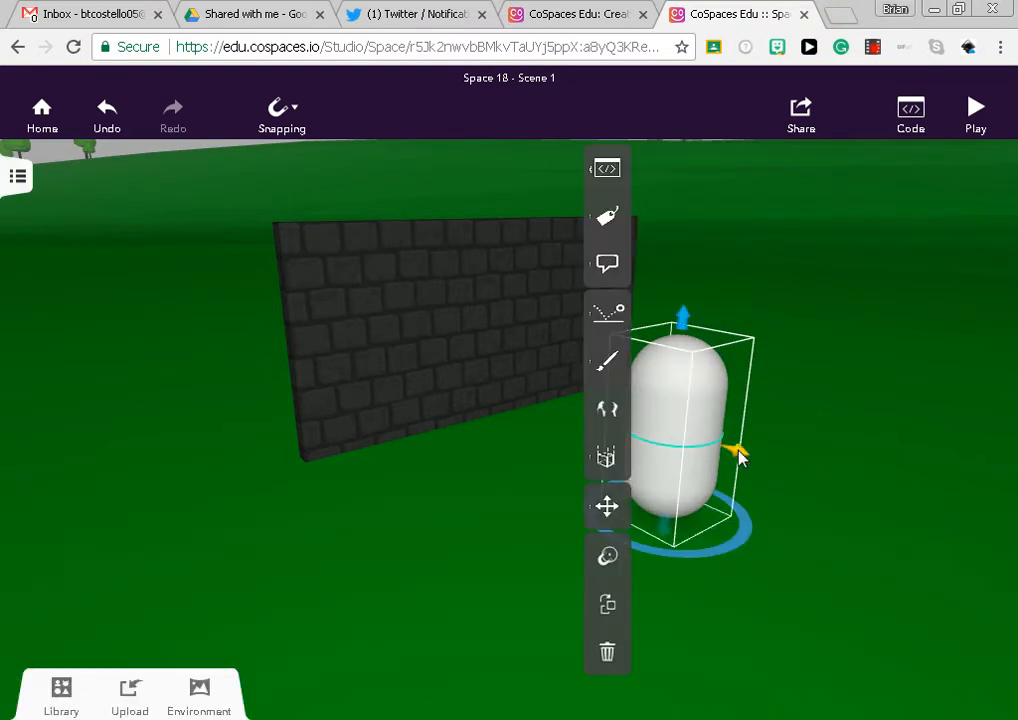
drag(736, 452, 700, 441)
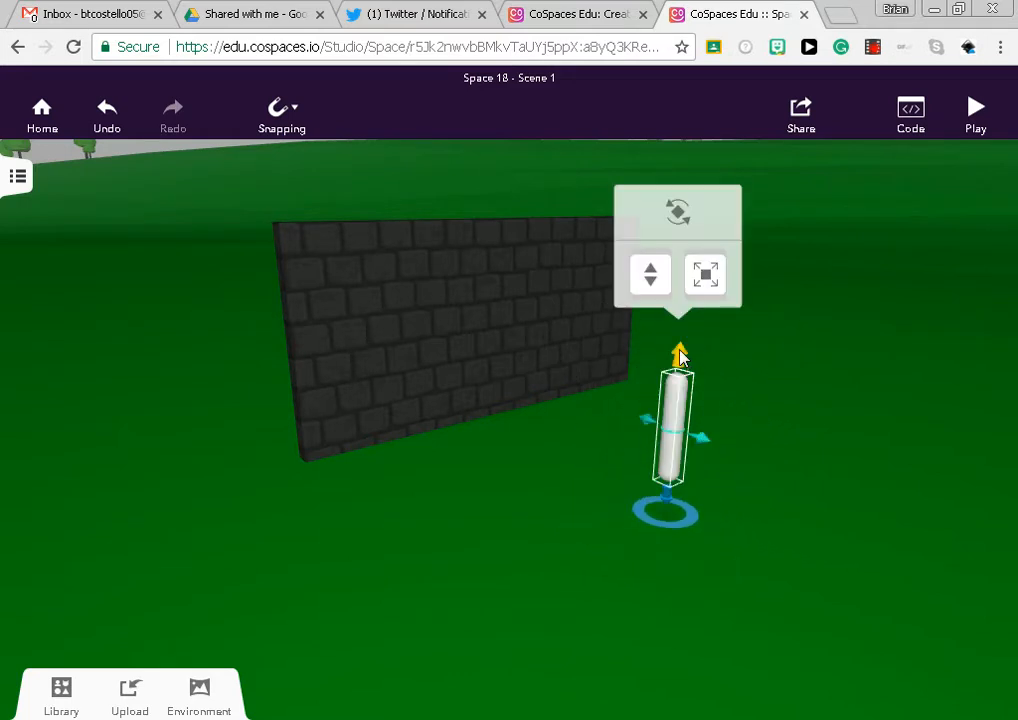
drag(679, 356, 682, 222)
mouse_move(649, 370)
mouse_down()
mouse_move(634, 364)
mouse_move(641, 370)
mouse_up()
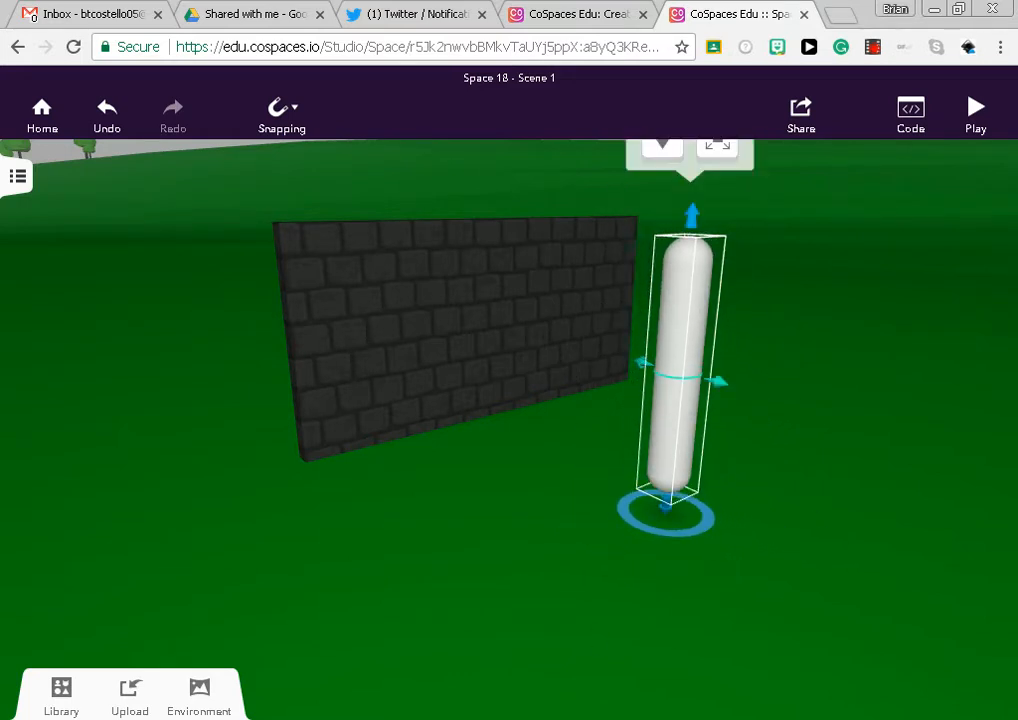
Place a truncated cone from the building blocks in front of the wall and increase its width and height
click(61, 692)
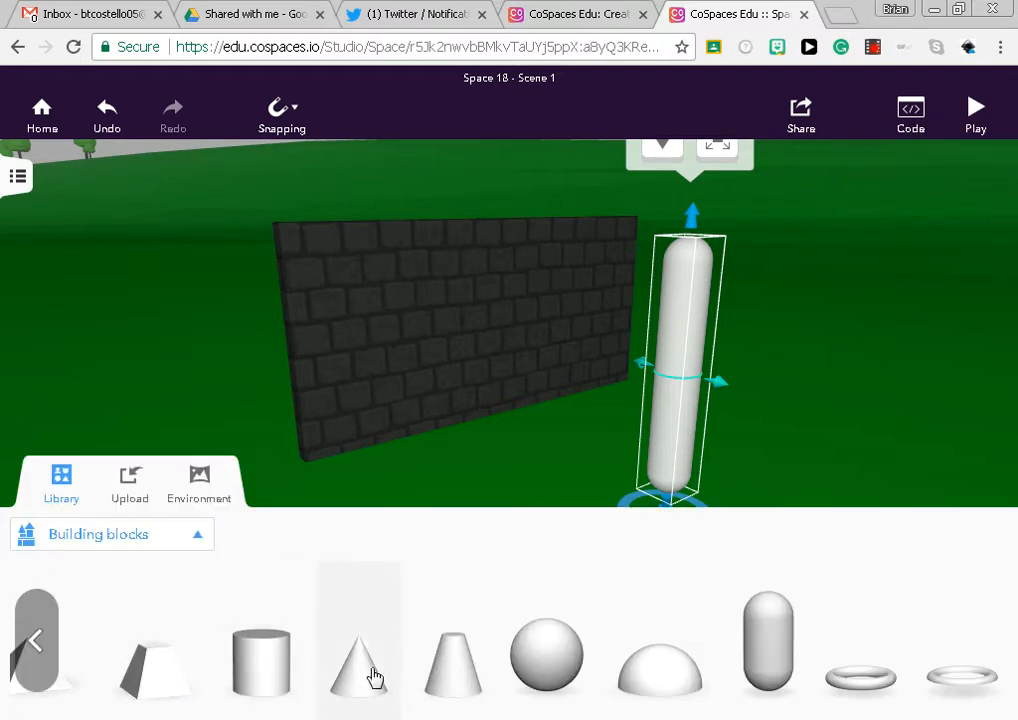
drag(420, 678, 504, 509)
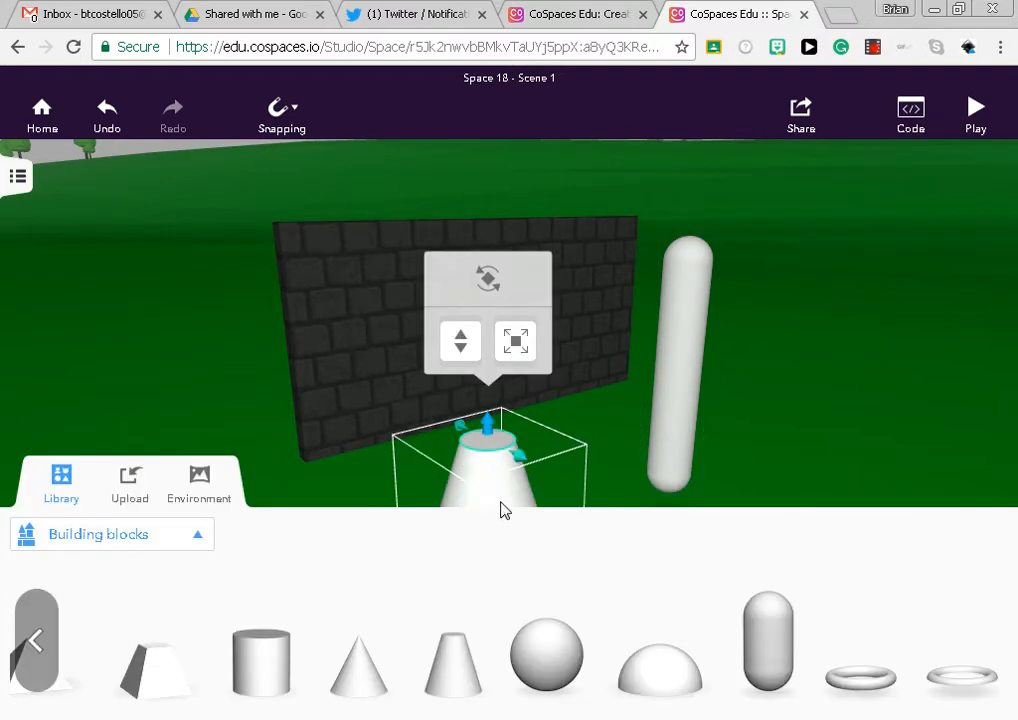
right_click(504, 509)
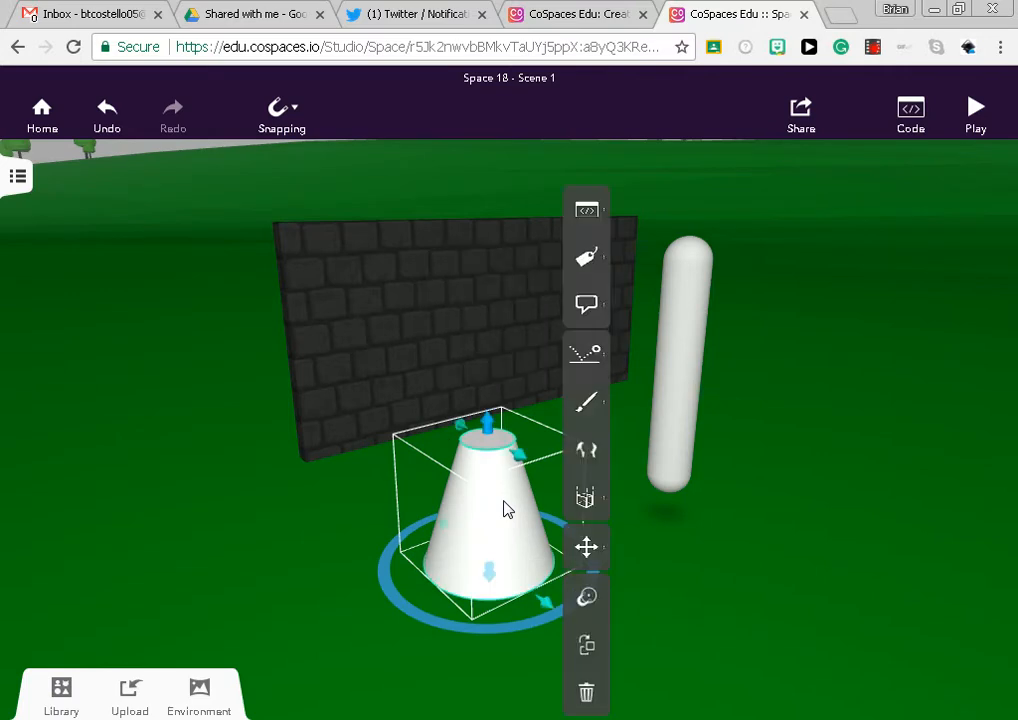
click(588, 496)
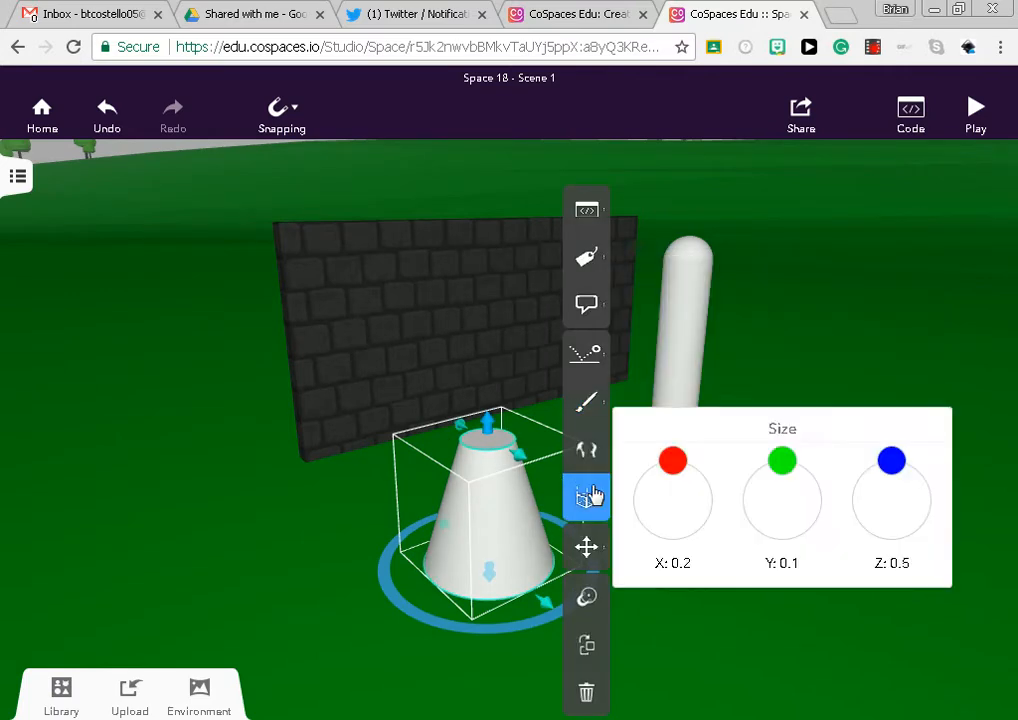
mouse_move(672, 463)
mouse_down()
mouse_move(669, 476)
mouse_move(677, 470)
mouse_move(668, 461)
mouse_up()
mouse_move(530, 466)
mouse_down()
mouse_move(557, 484)
mouse_move(541, 470)
mouse_up()
drag(490, 425, 470, 345)
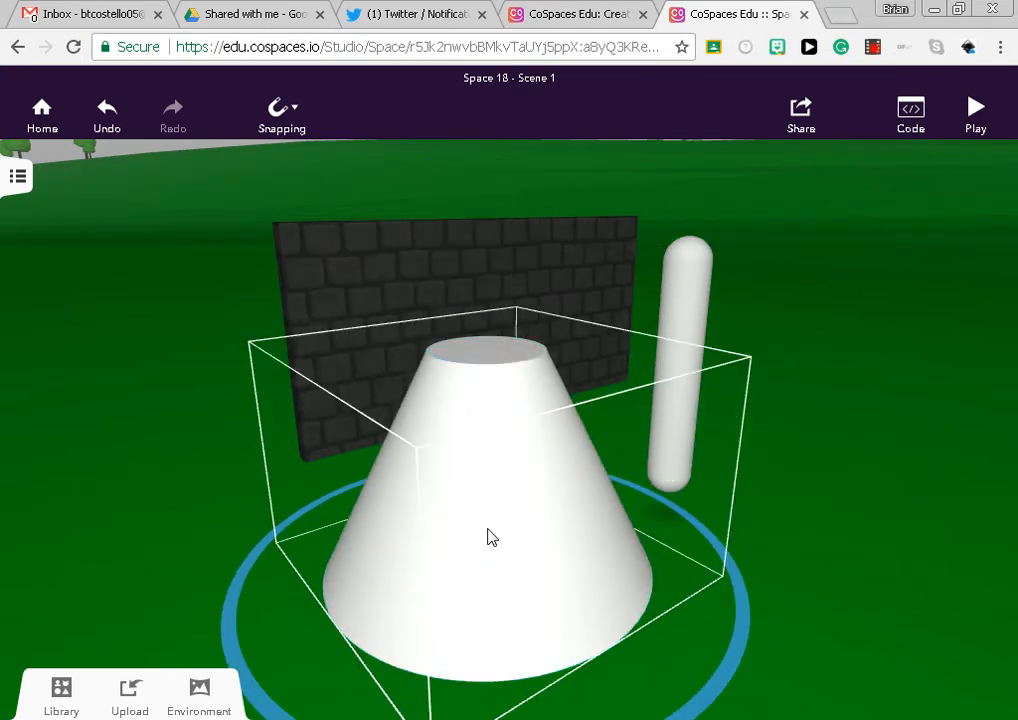
Move the truncated cone over the slim column and raise it onto the column's upper end like a lampshade
drag(489, 536, 701, 481)
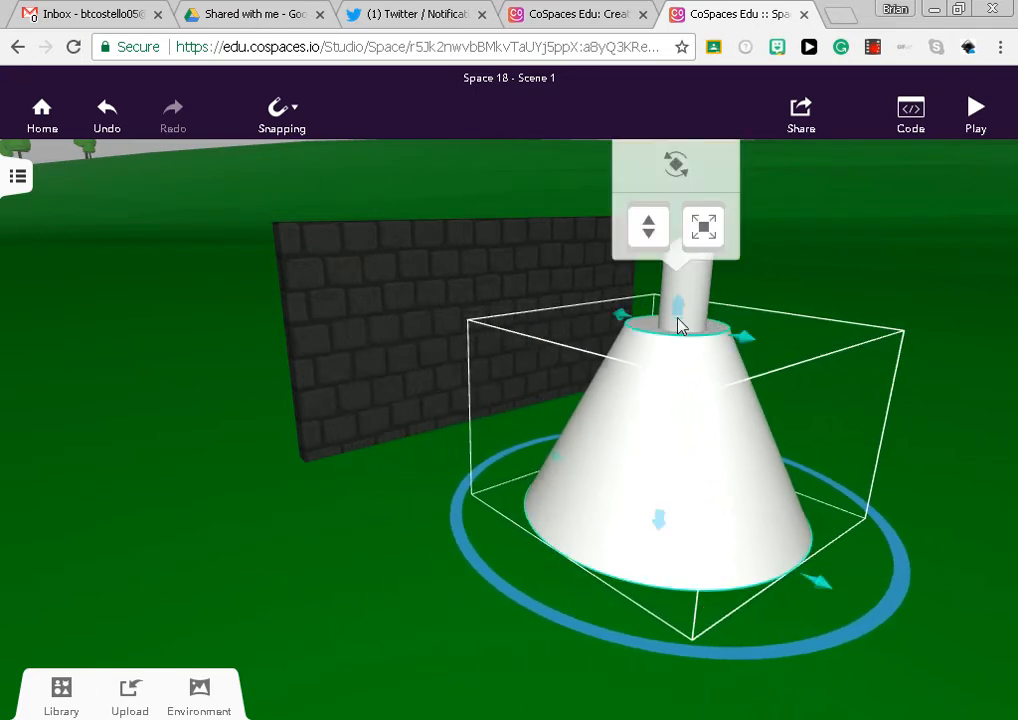
drag(641, 236, 623, 78)
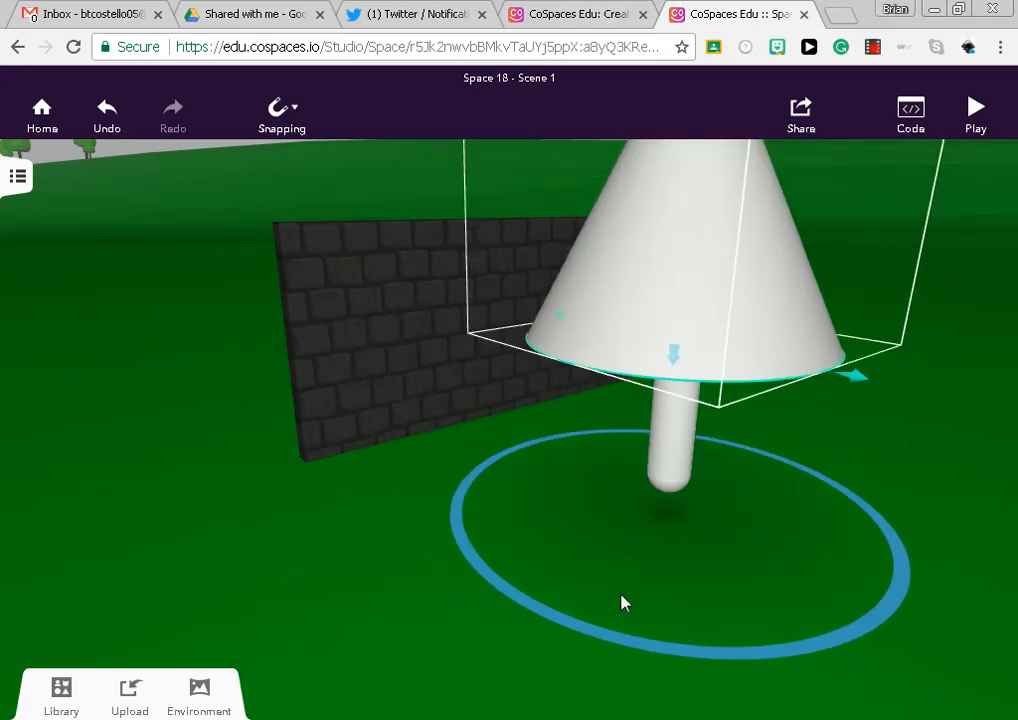
scroll(377, 601, down, 5)
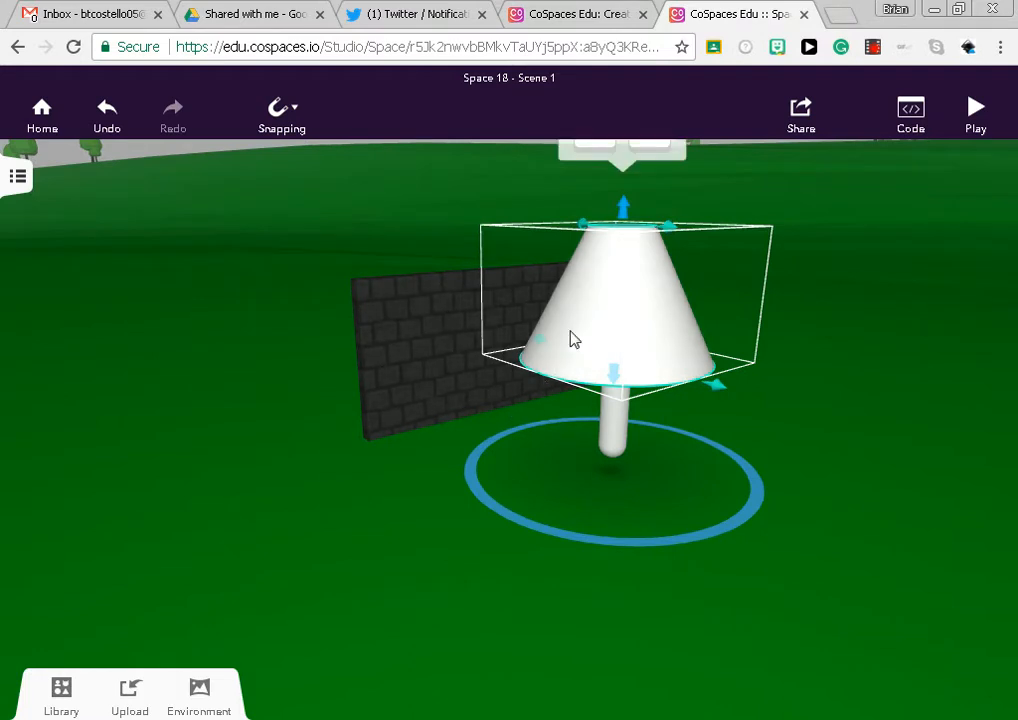
mouse_move(623, 208)
mouse_down()
mouse_move(623, 176)
mouse_move(618, 205)
mouse_up()
scroll(445, 625, down, 3)
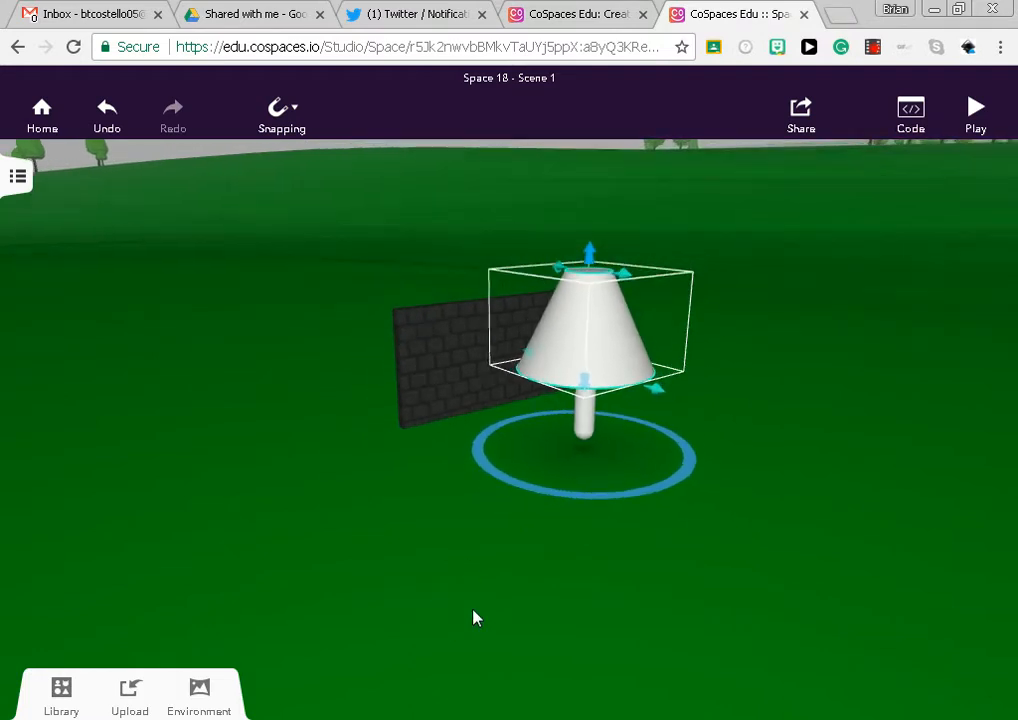
drag(552, 191, 552, 164)
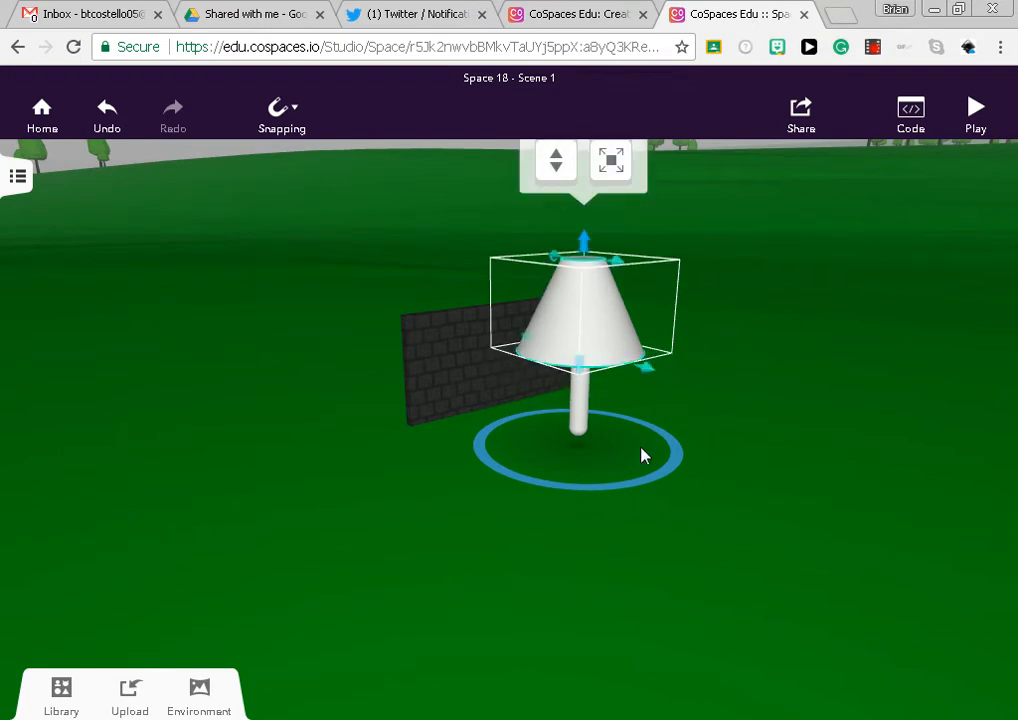
drag(643, 454, 732, 312)
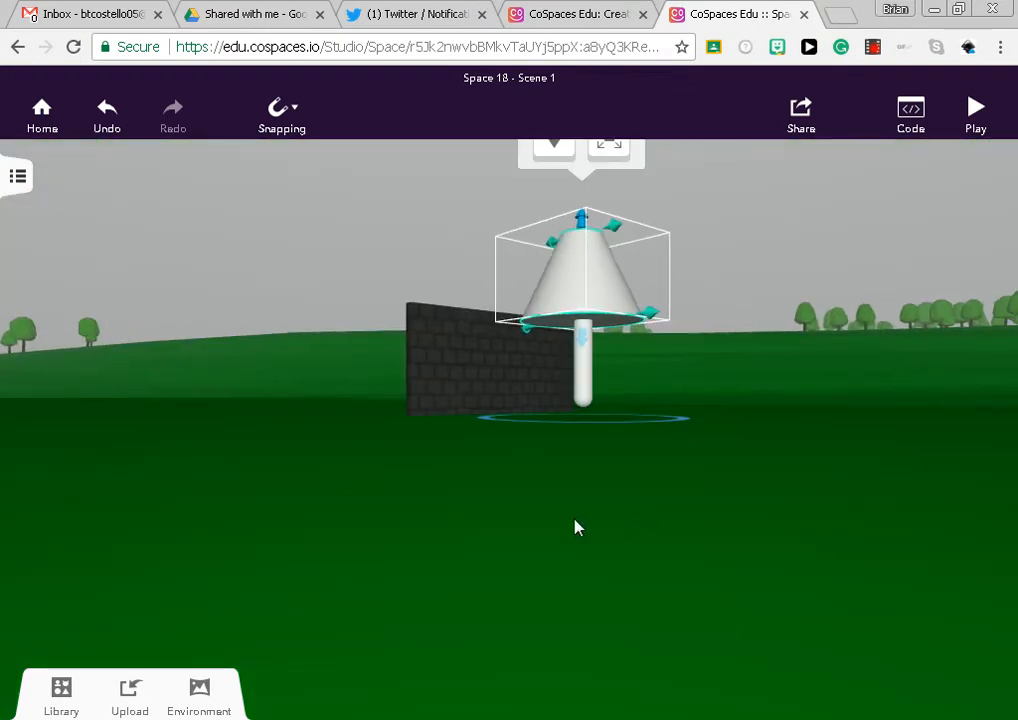
drag(575, 527, 159, 382)
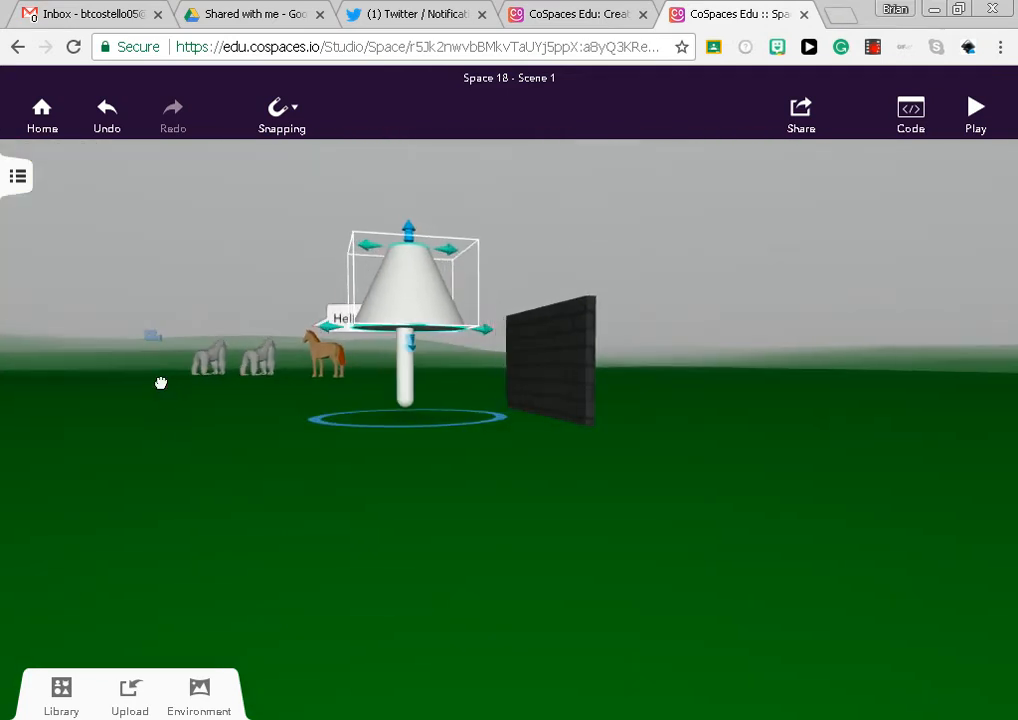
Place a truncated pyramid from the building blocks on the ground beside the lamp and lower its height to about 0.3
click(407, 375)
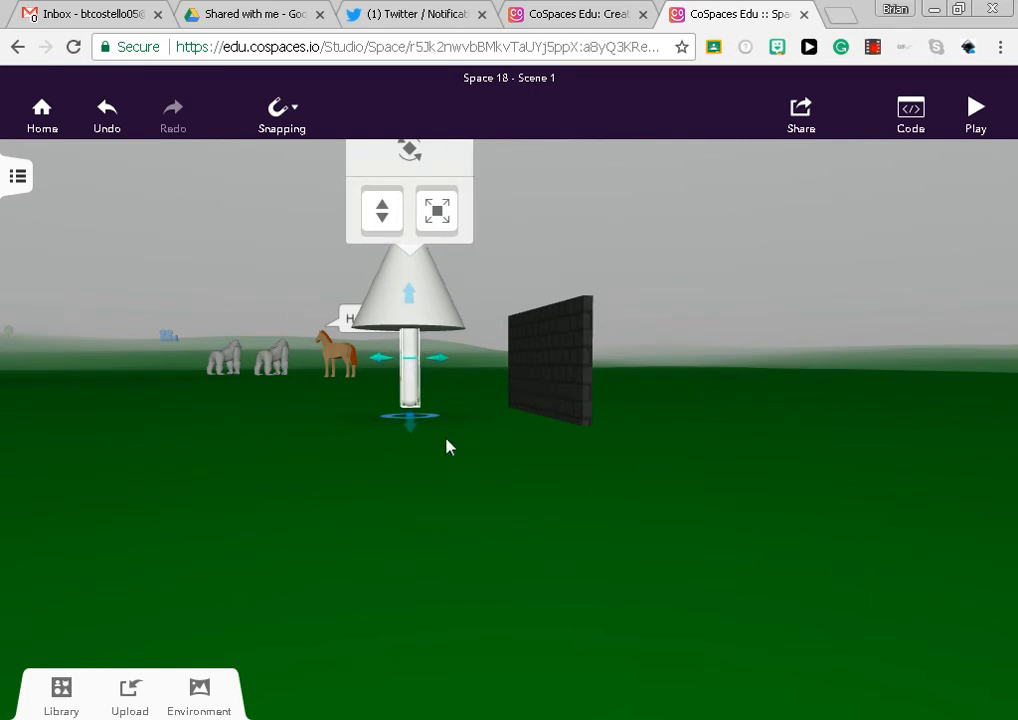
drag(391, 476, 378, 352)
click(55, 693)
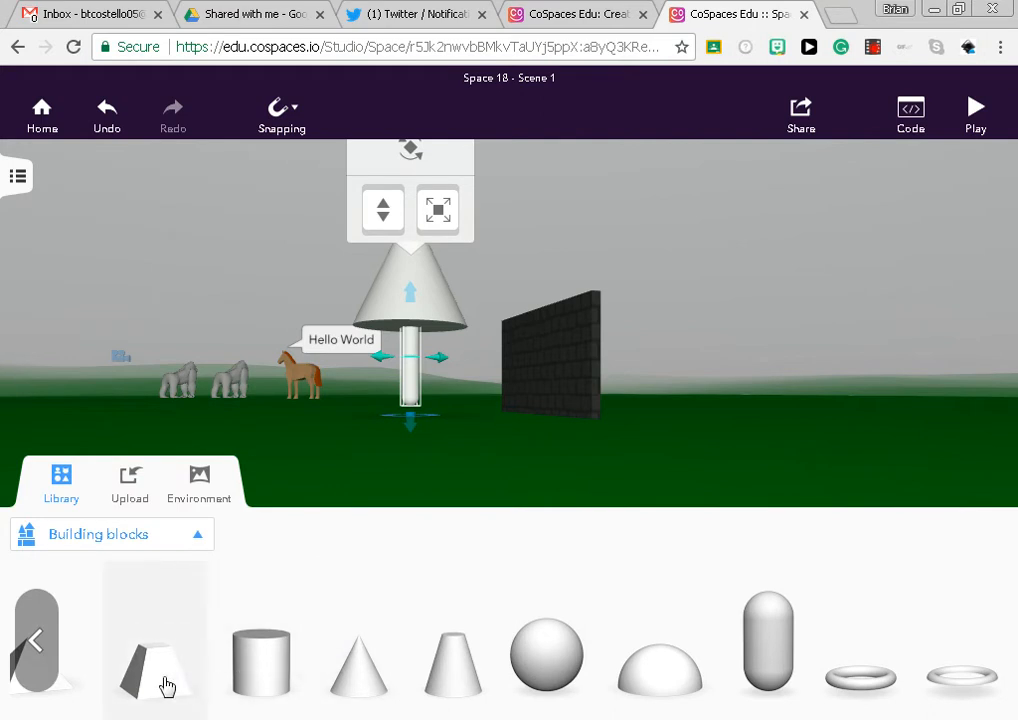
drag(166, 686, 418, 431)
drag(287, 465, 528, 501)
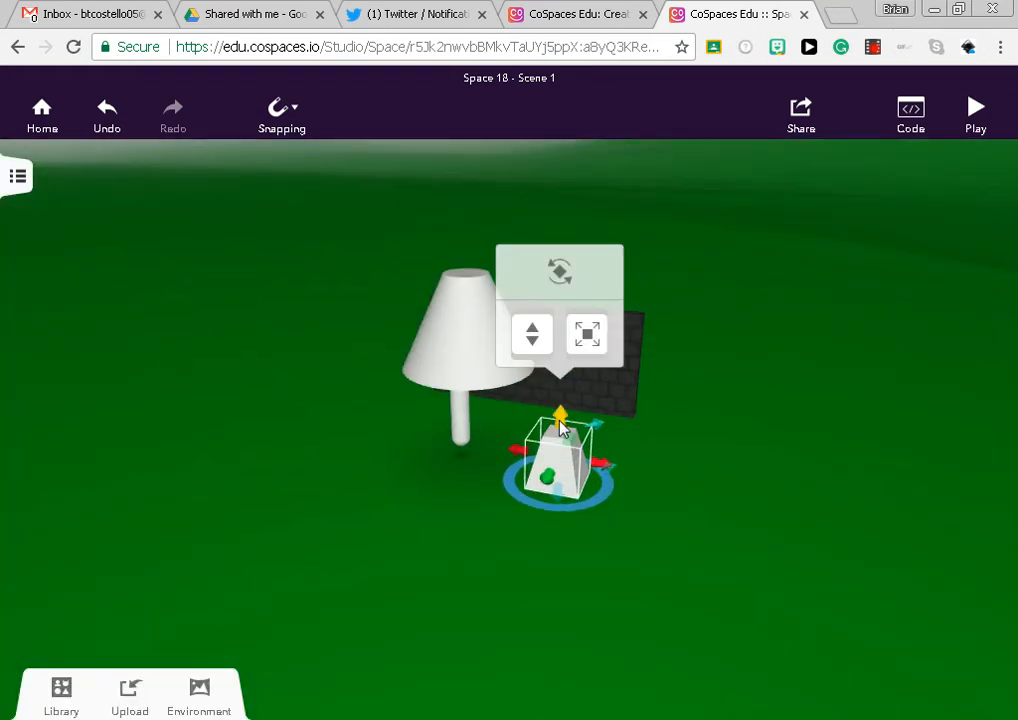
drag(560, 423, 535, 498)
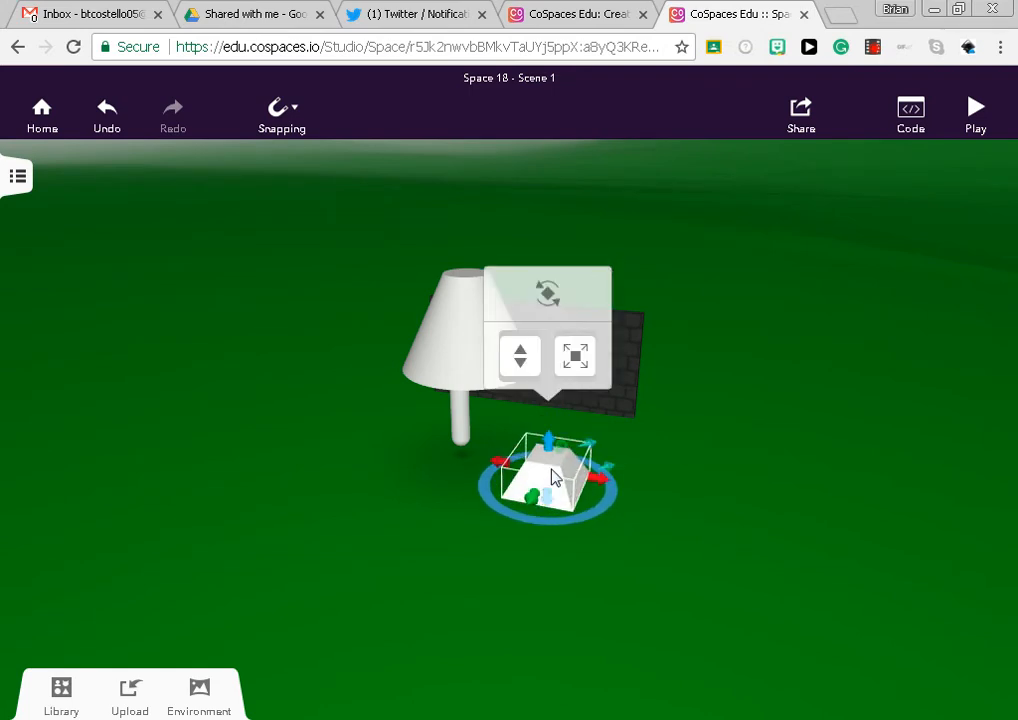
Set the truncated pyramid's size to 0.1 at the top and 0.6 at the bottom on both axes, and move it under the column as a base
right_click(549, 466)
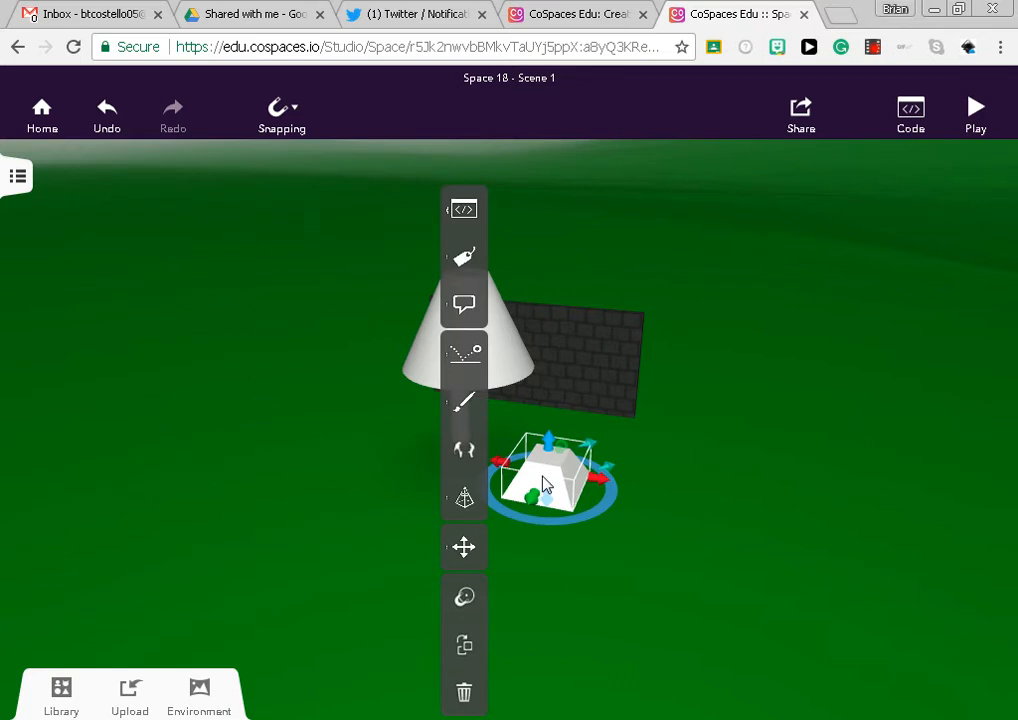
click(465, 498)
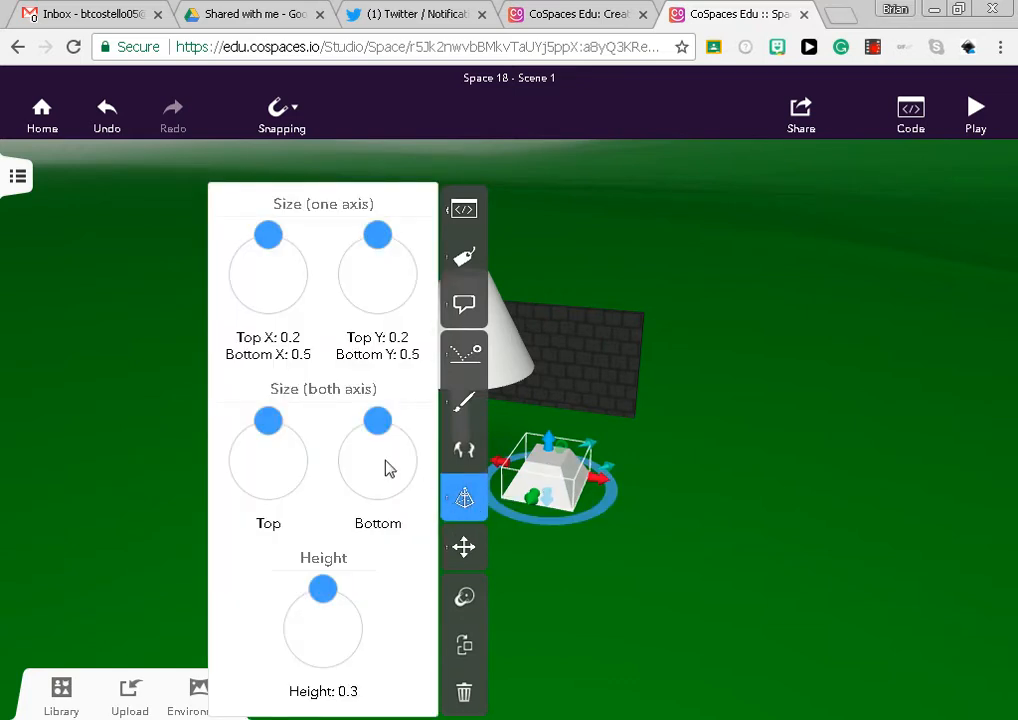
drag(268, 426, 257, 421)
drag(378, 421, 405, 434)
mouse_move(331, 596)
mouse_down()
mouse_move(350, 598)
mouse_move(328, 588)
mouse_up()
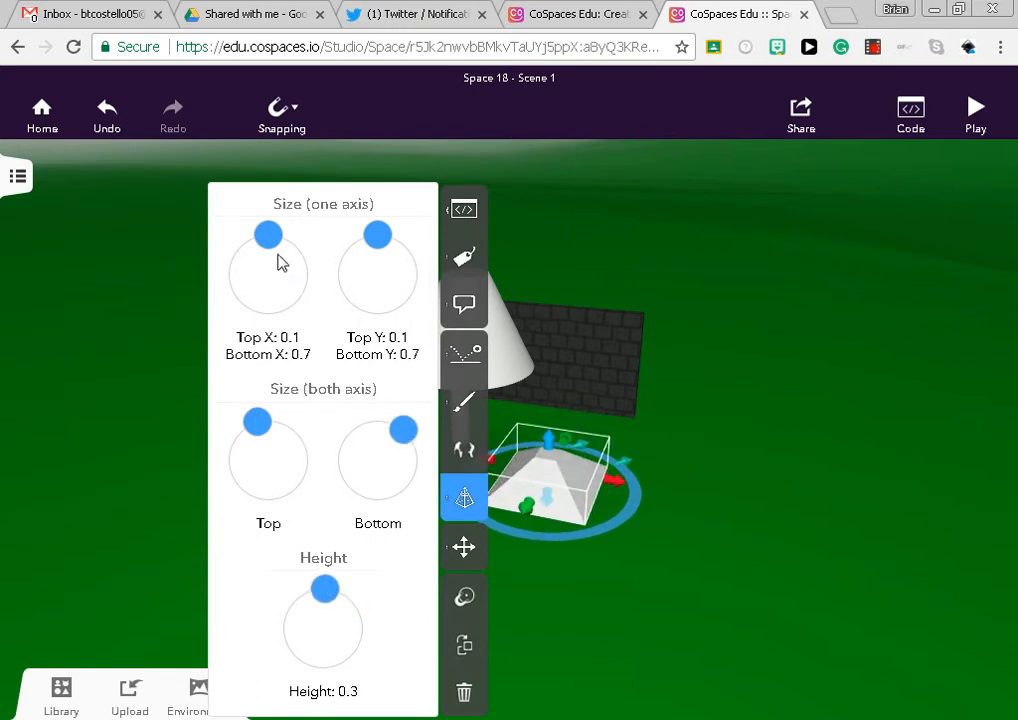
drag(268, 234, 297, 234)
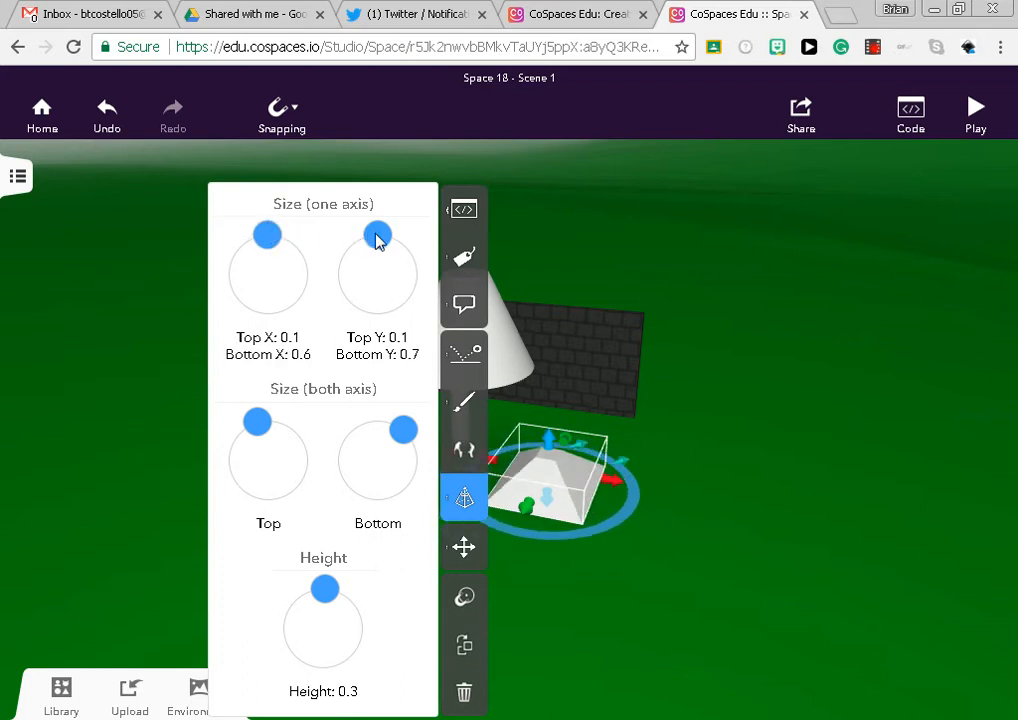
mouse_move(378, 240)
mouse_down()
mouse_move(391, 241)
mouse_move(377, 242)
mouse_up()
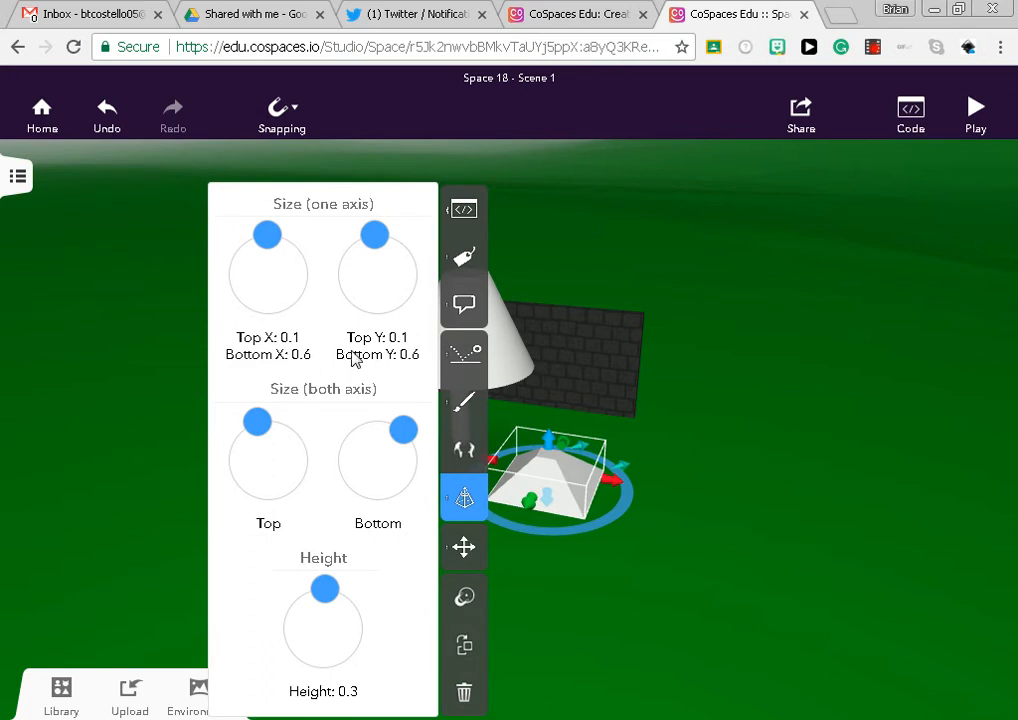
drag(541, 409, 453, 445)
click(548, 500)
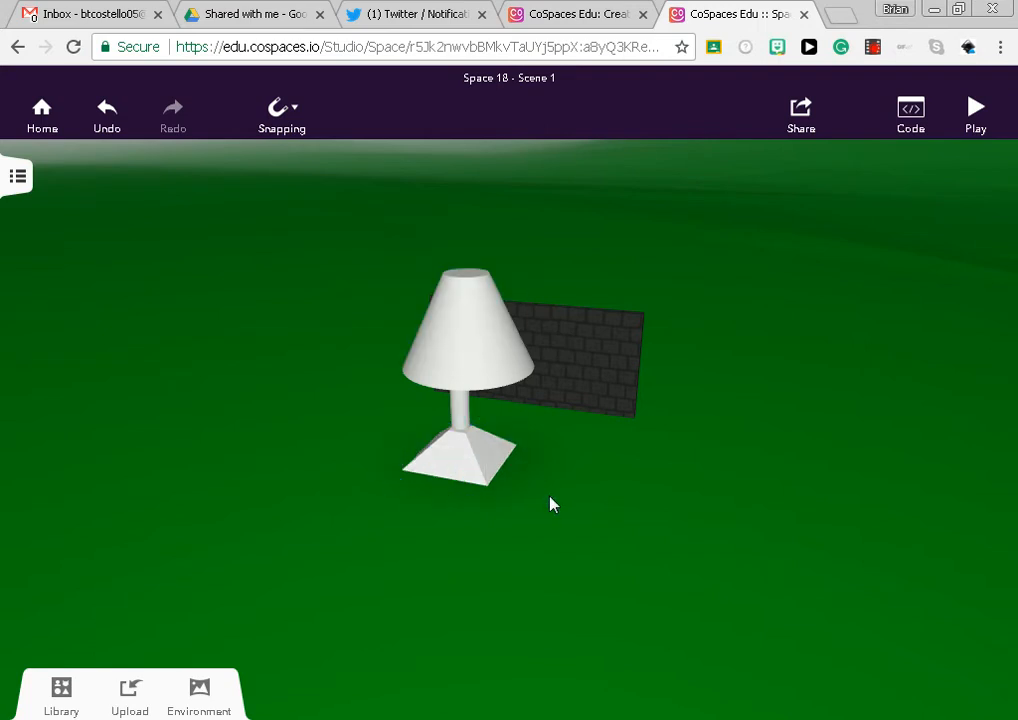
Colour the truncated cone lampshade light pink and the column medium purple
click(475, 364)
click(557, 310)
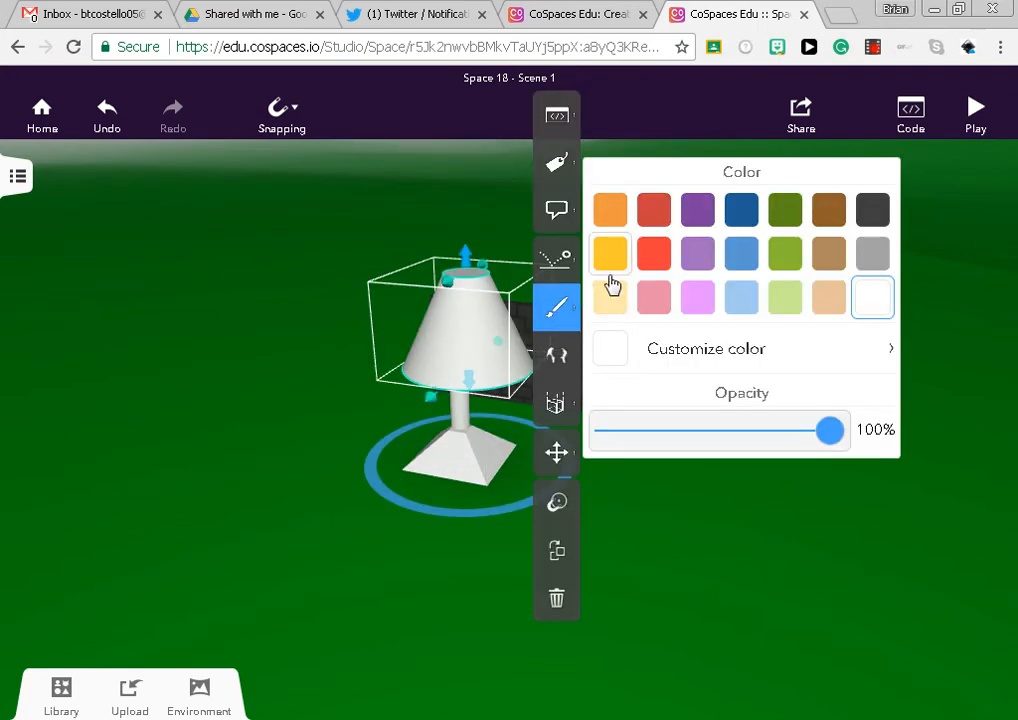
click(654, 297)
click(493, 418)
click(466, 420)
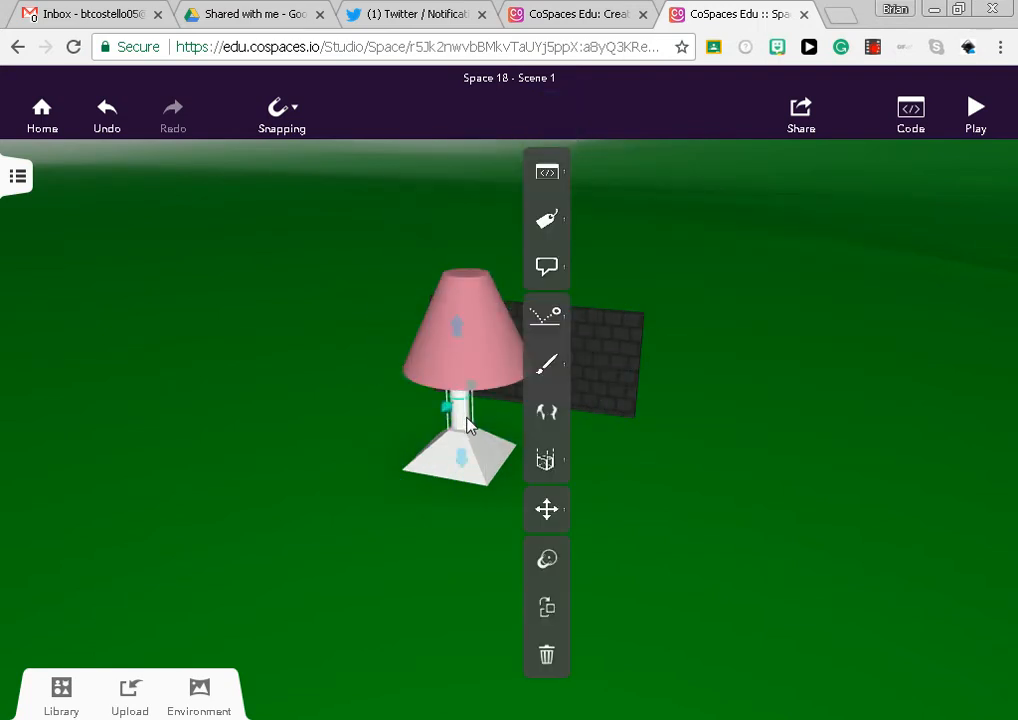
click(547, 364)
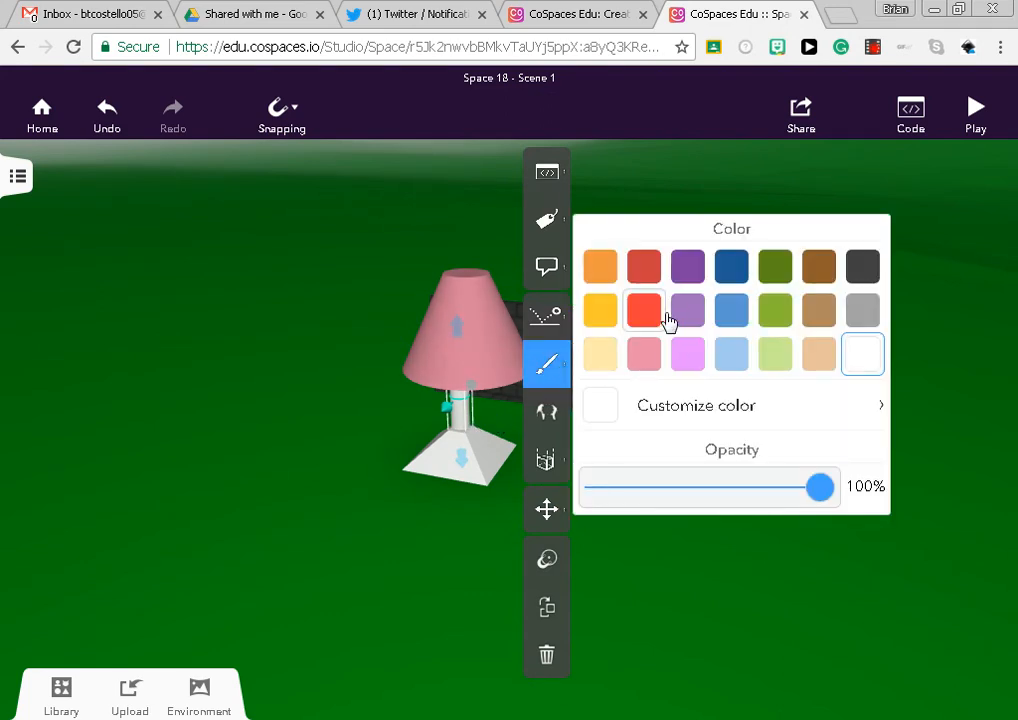
click(686, 312)
Colour the truncated pyramid base light pink to match the lampshade
click(452, 452)
click(452, 452)
click(528, 389)
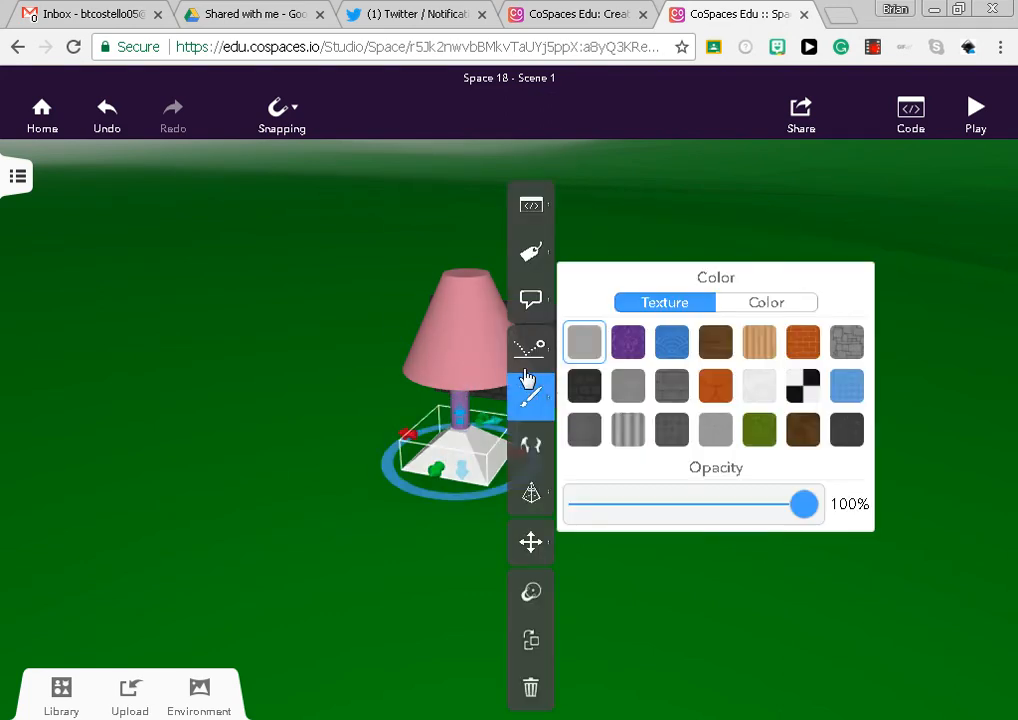
click(531, 298)
click(531, 397)
click(766, 303)
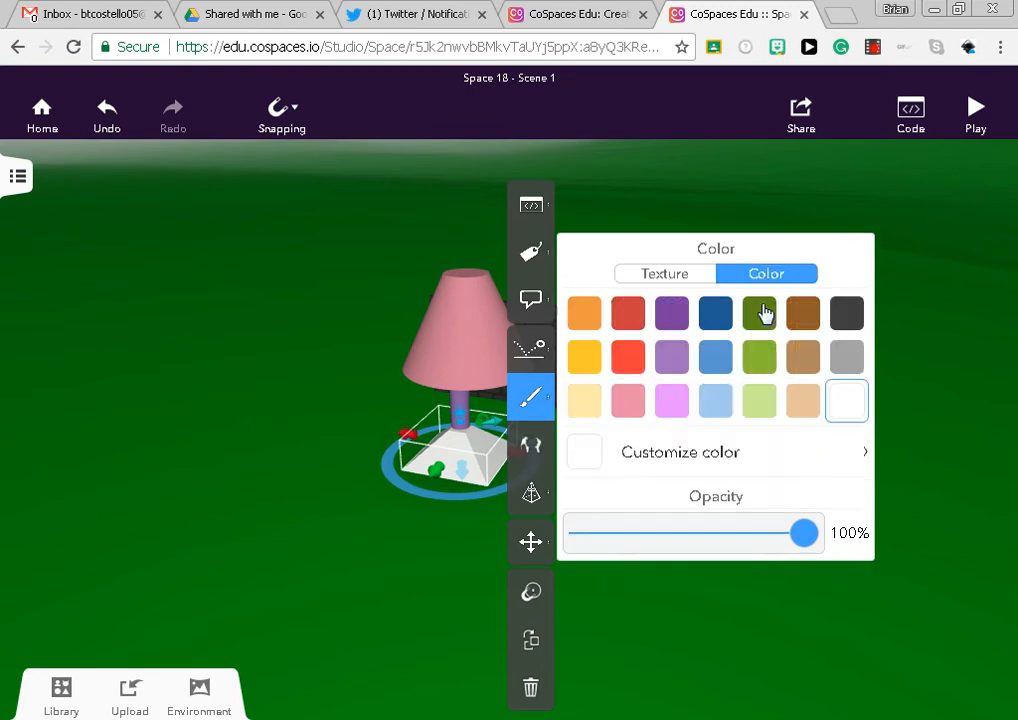
click(670, 405)
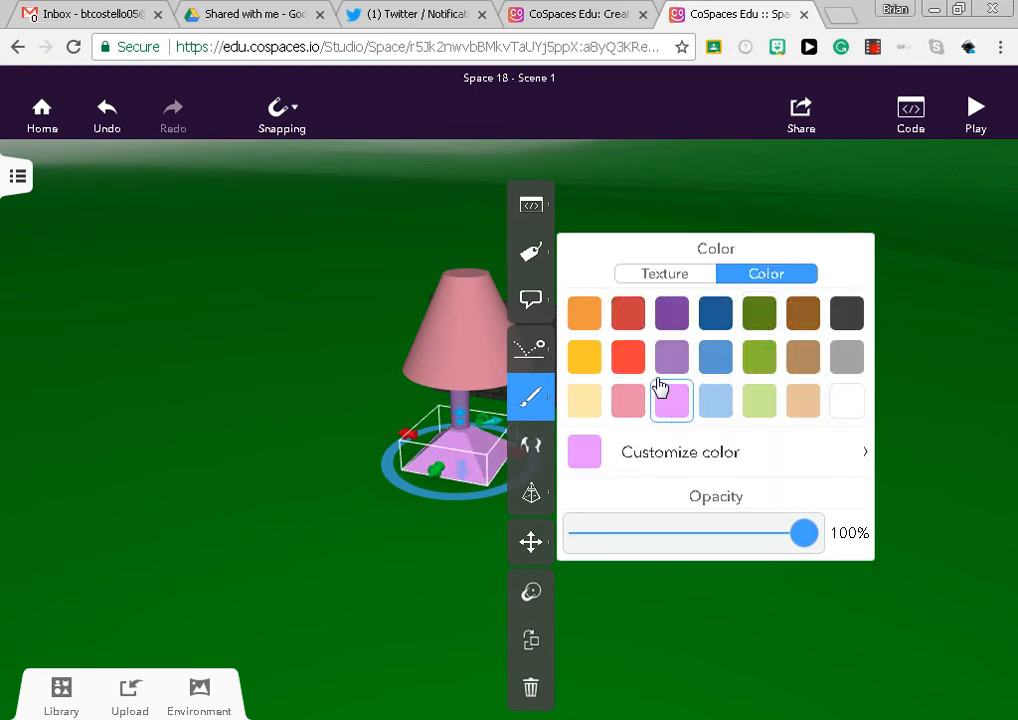
click(628, 400)
click(382, 525)
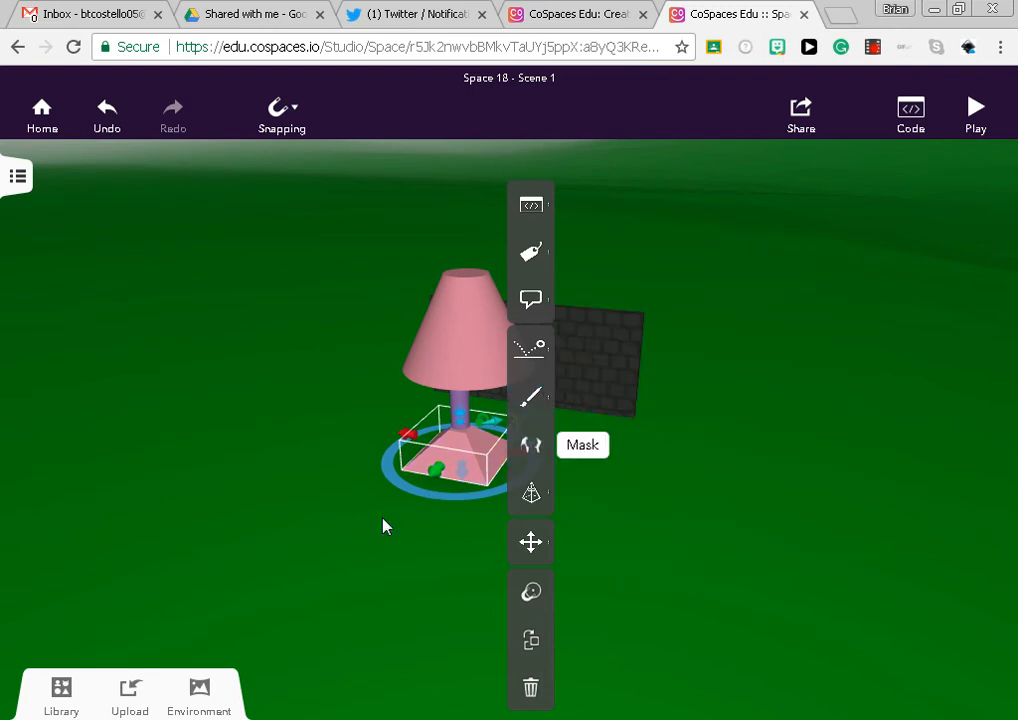
Rotate the lampshade slightly so that it sits tilted on the column
drag(382, 525, 465, 559)
click(523, 443)
click(523, 416)
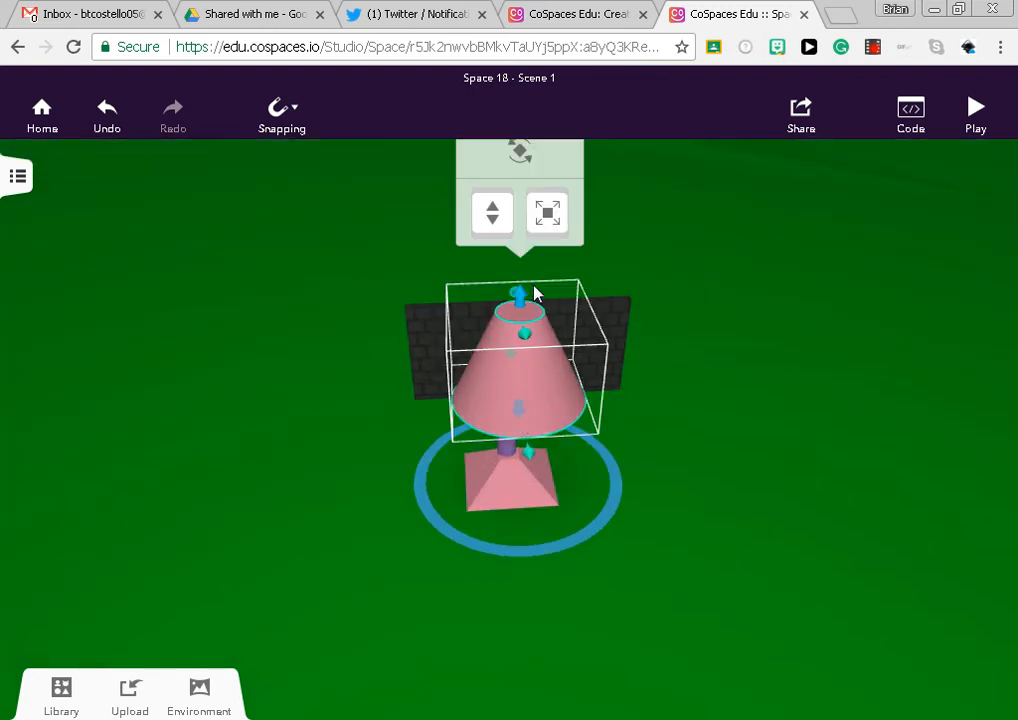
click(519, 151)
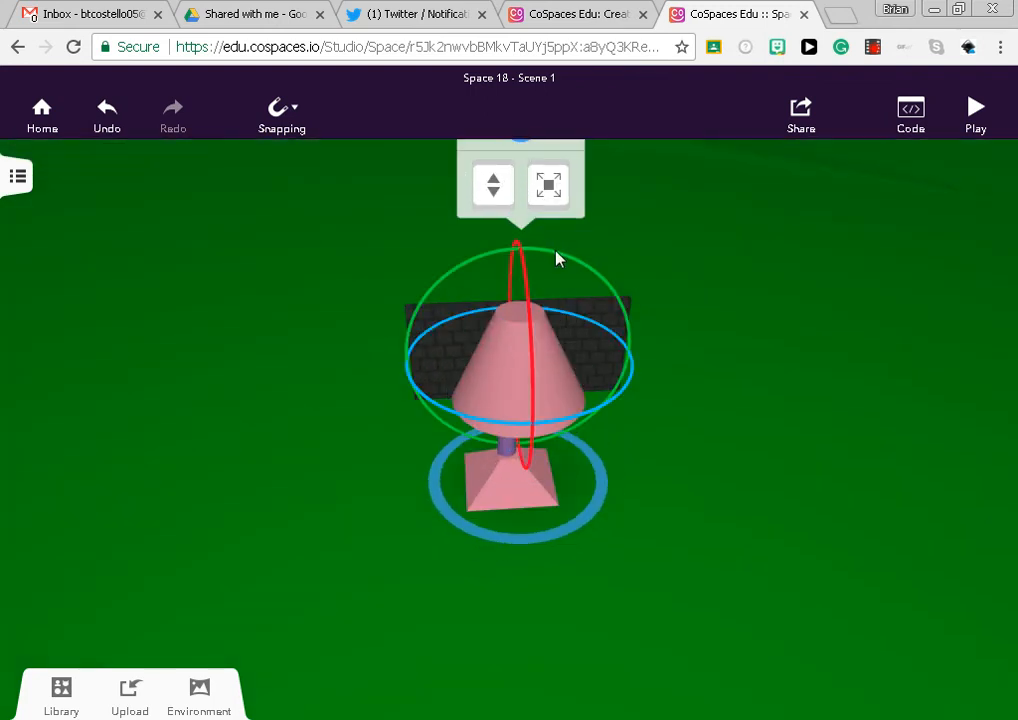
drag(548, 256, 536, 255)
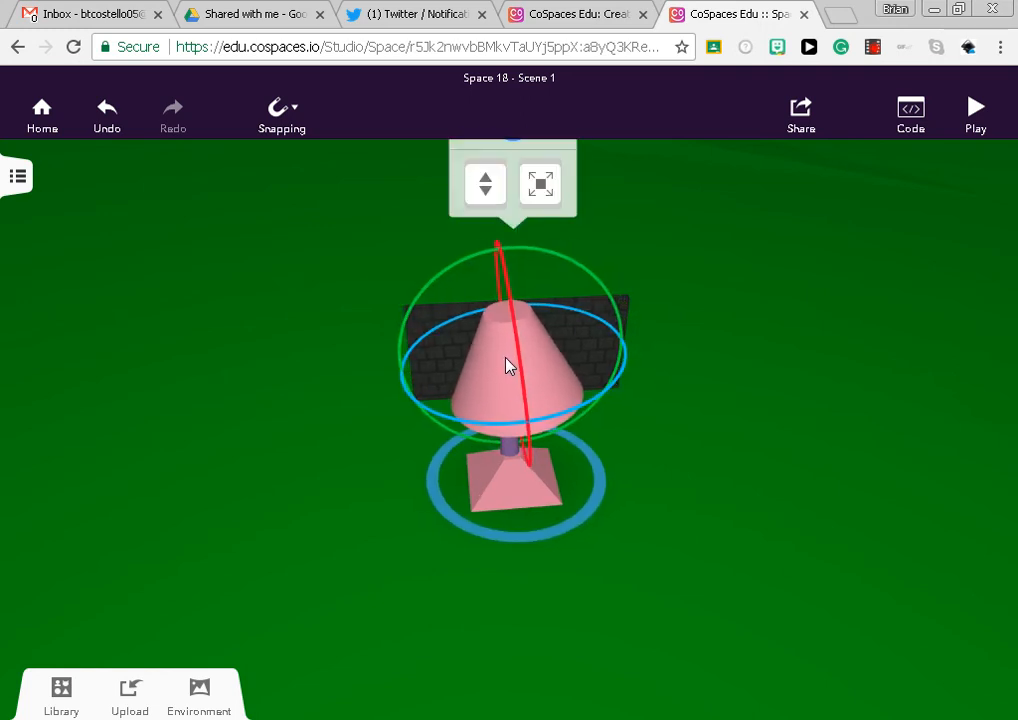
click(695, 577)
drag(695, 577, 650, 493)
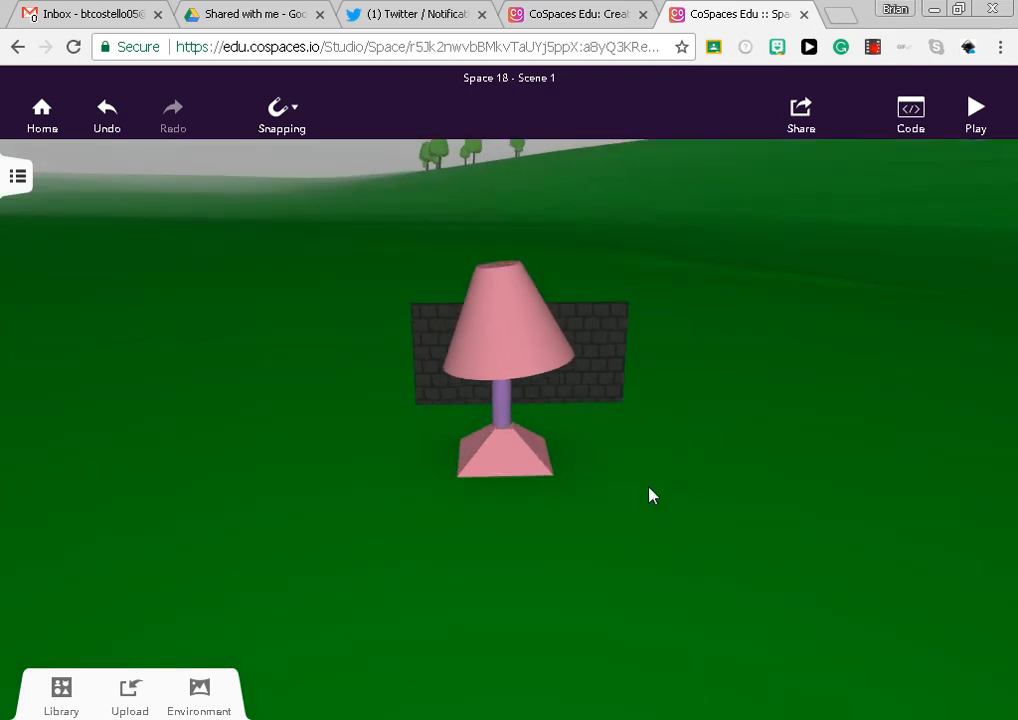
Select all the lamp's parts together and scale the lamp down to less than half the wall's height
drag(414, 527, 447, 694)
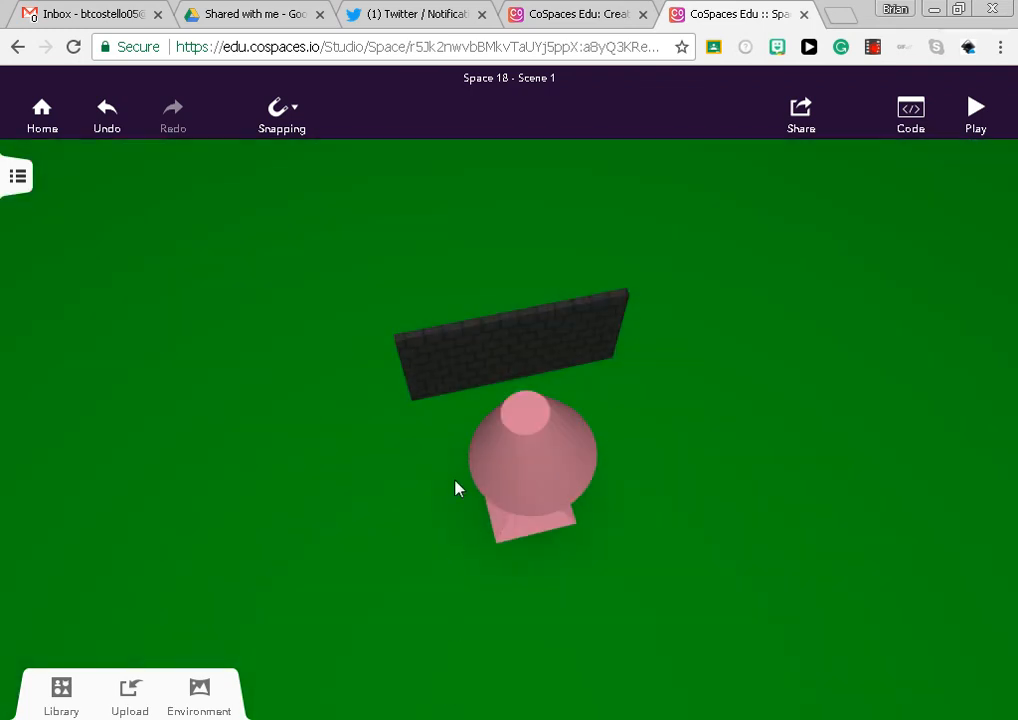
drag(427, 411, 698, 600)
drag(585, 354, 546, 479)
drag(634, 485, 579, 338)
click(503, 480)
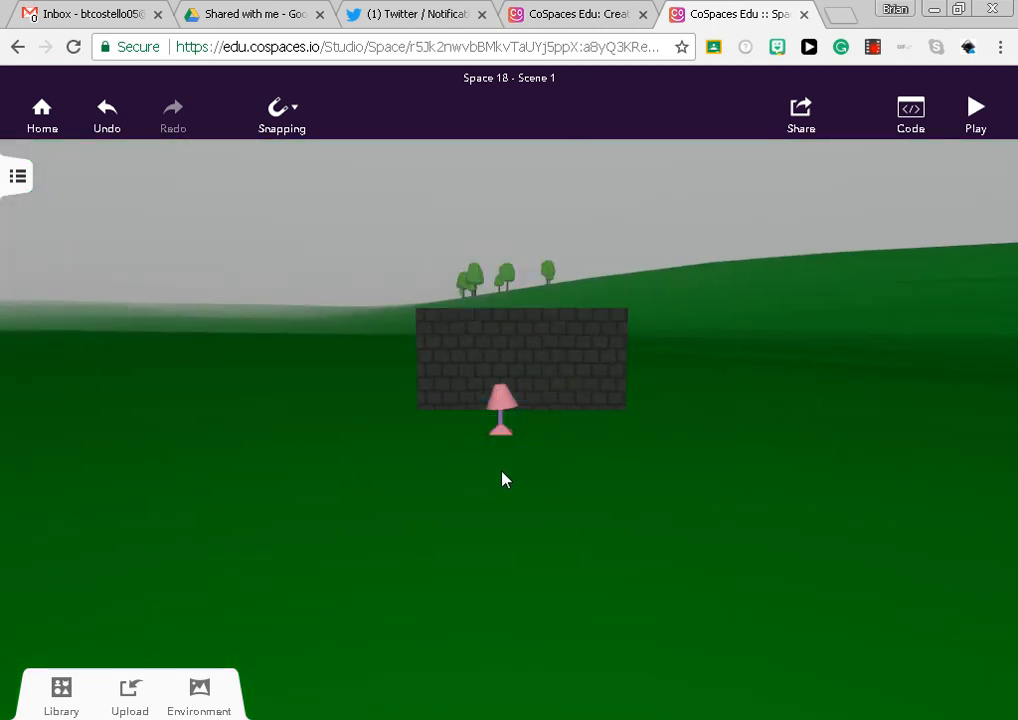
drag(461, 470, 498, 548)
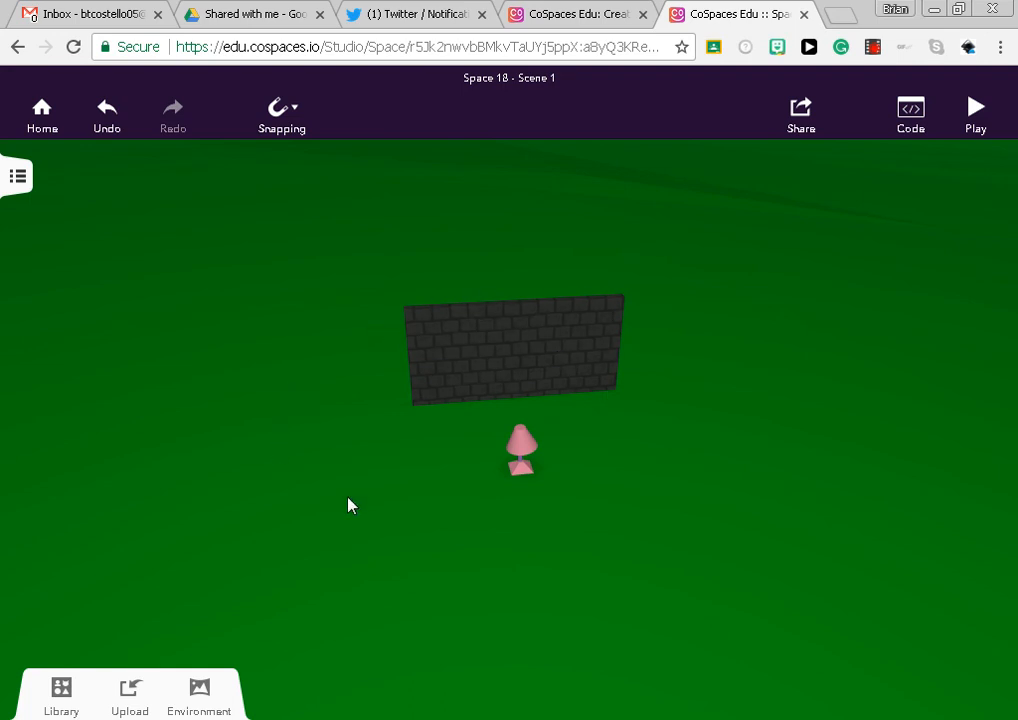
Open the building blocks library and go back to its first shapes, starting with the brick wall
click(45, 693)
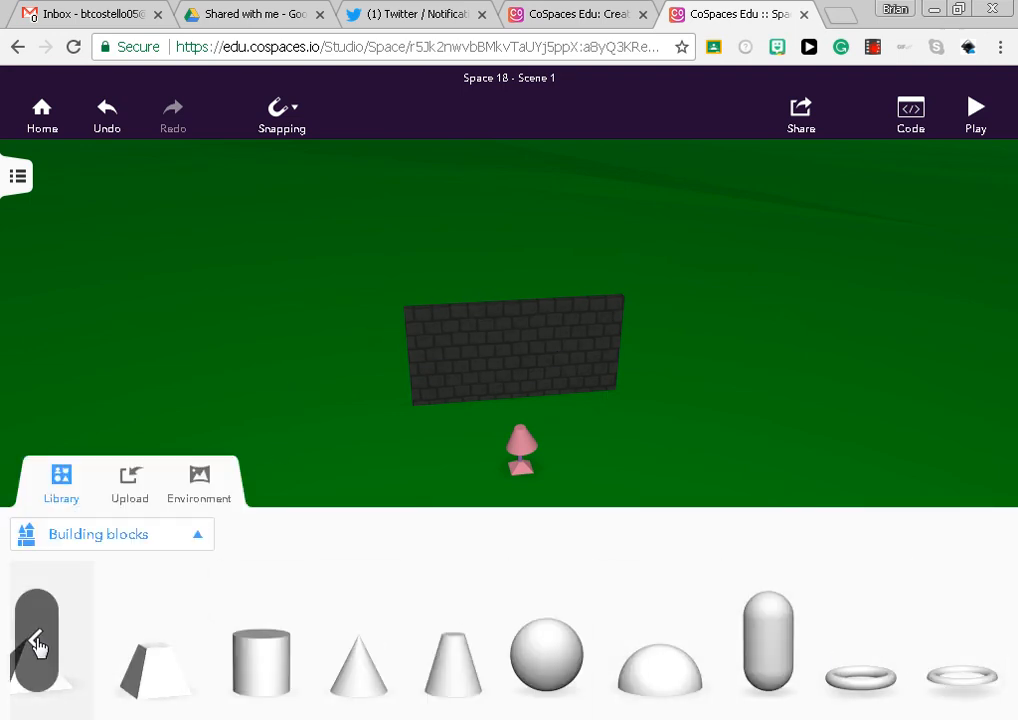
click(37, 645)
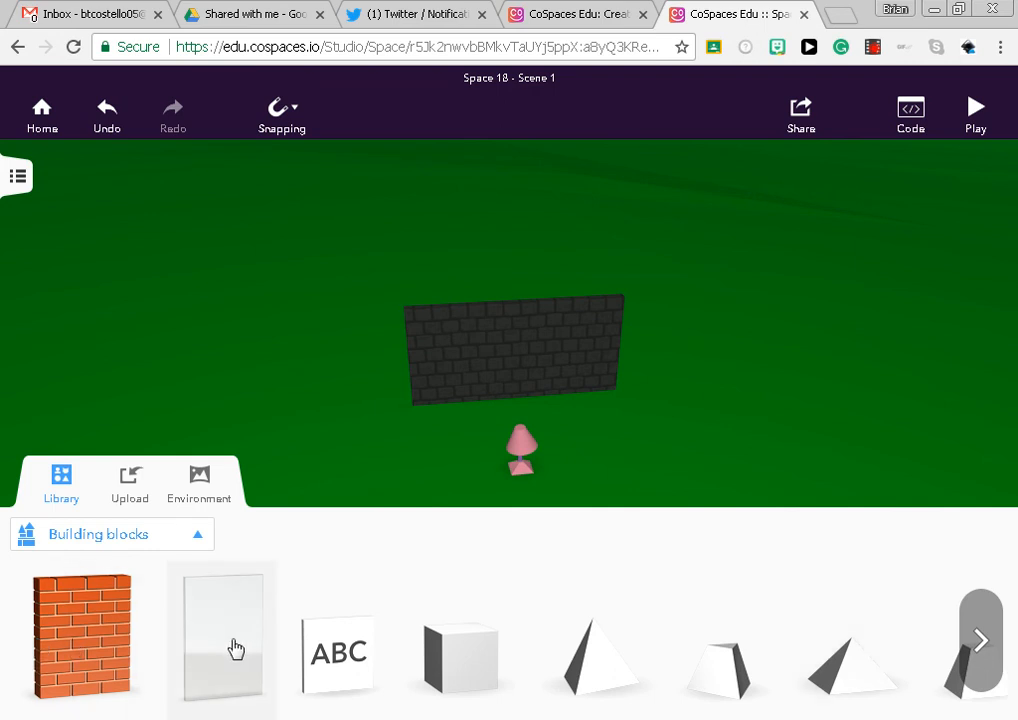